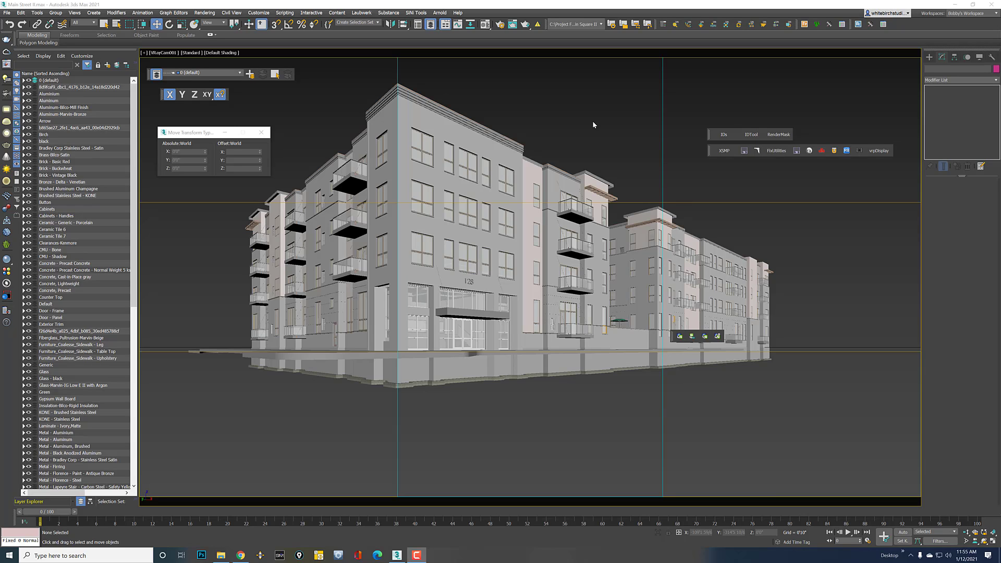
Turn on safe frames for the camera viewport in Viewport Configuration
right_click(609, 104)
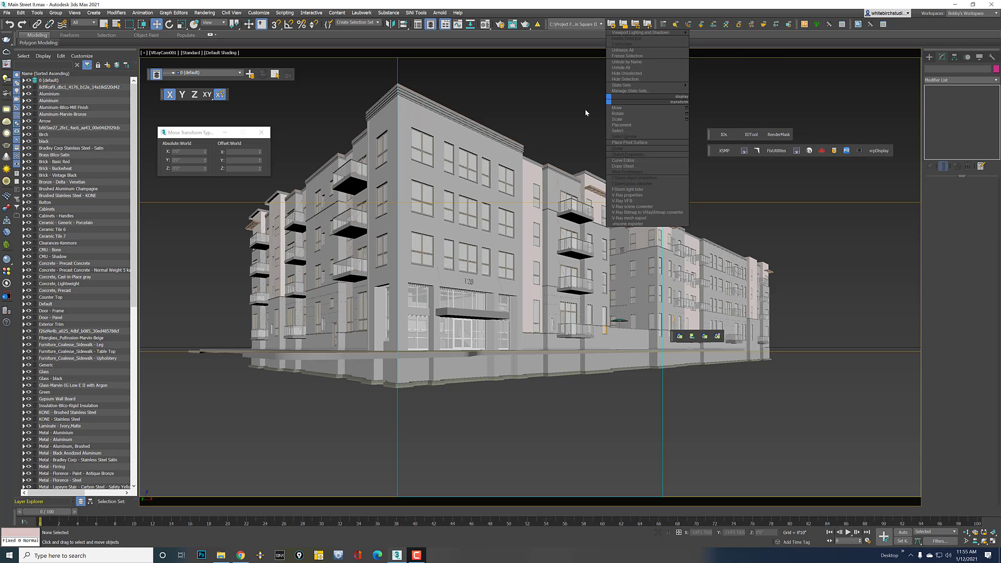
left_click(586, 110)
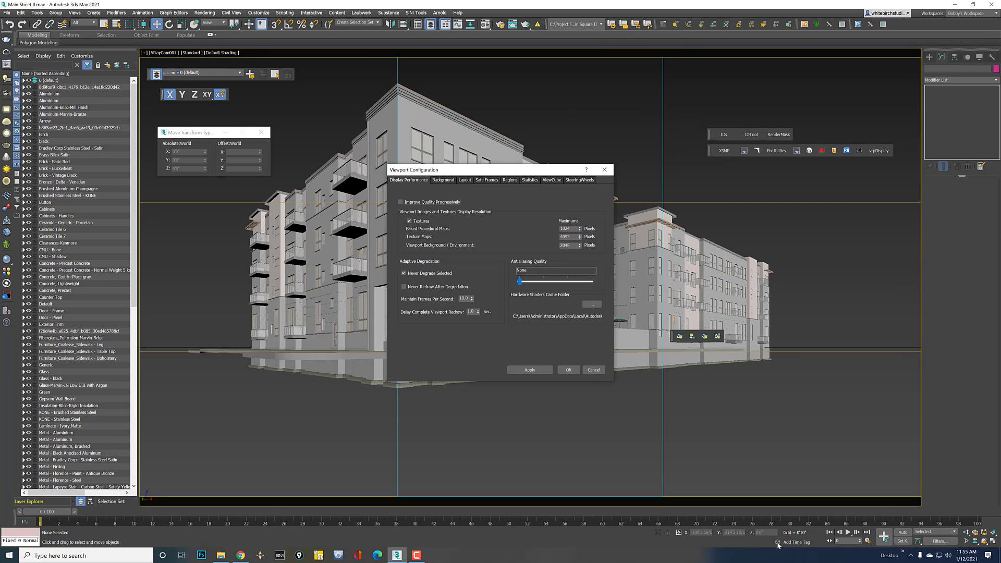
left_click(483, 180)
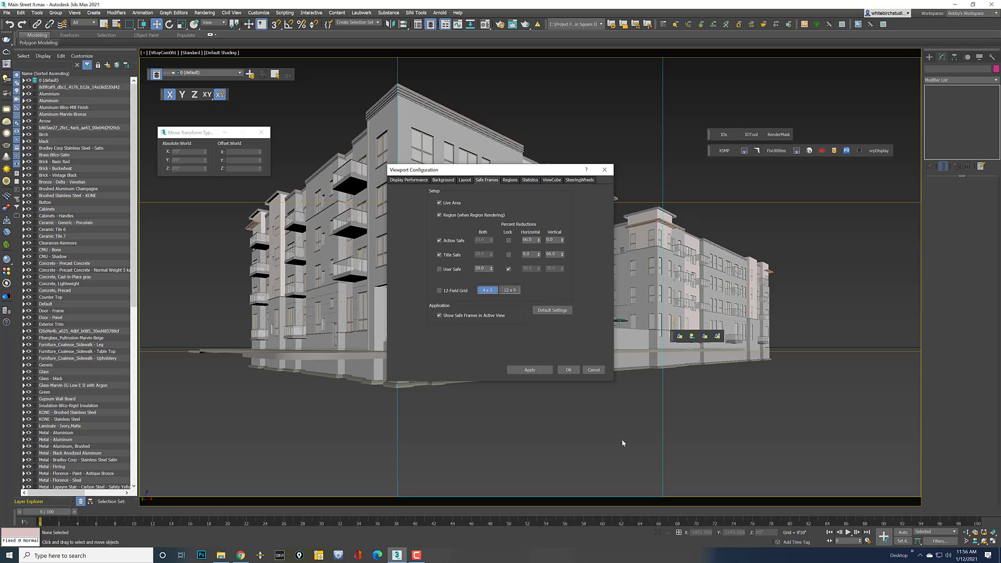
left_click(604, 169)
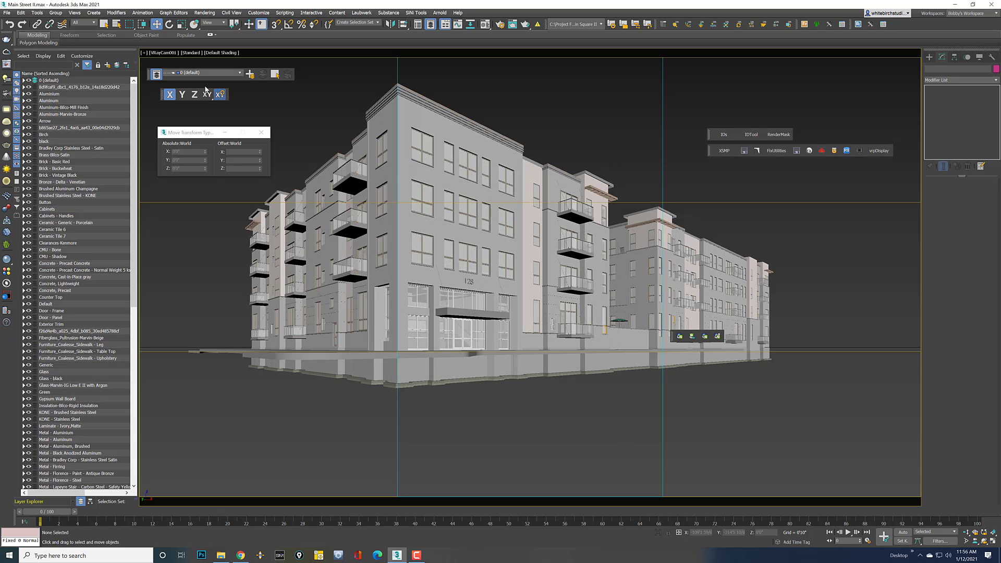
Raise the VRayCam001 target's Offset Z to 1'5 59/64"
left_click(163, 52)
left_click(184, 188)
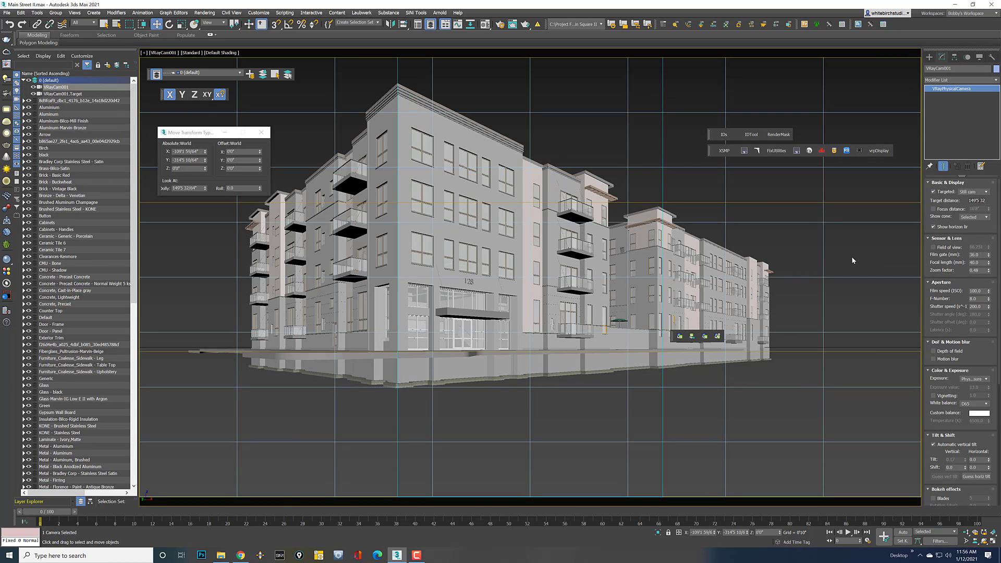
left_click(808, 358)
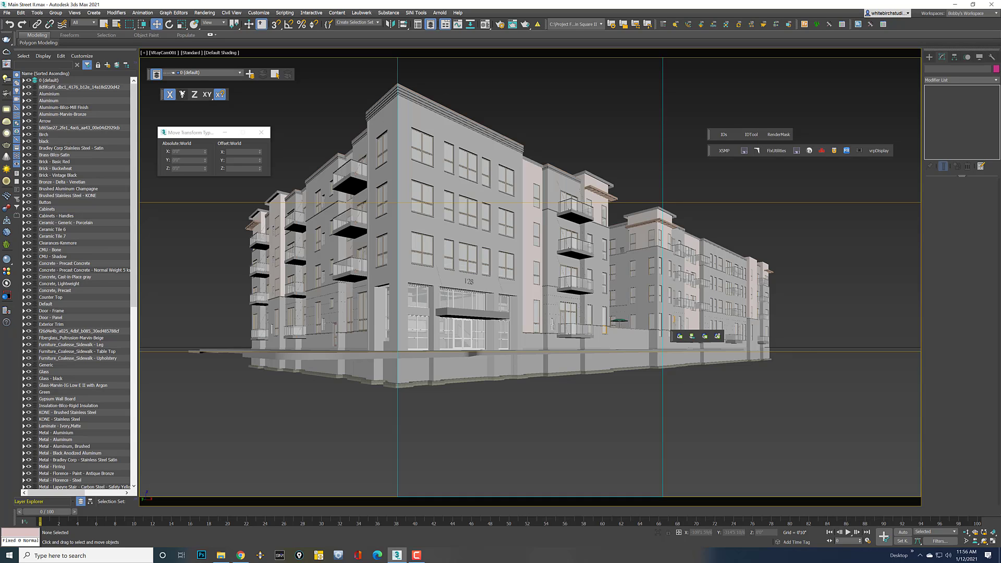
left_click(163, 53)
left_click(201, 196)
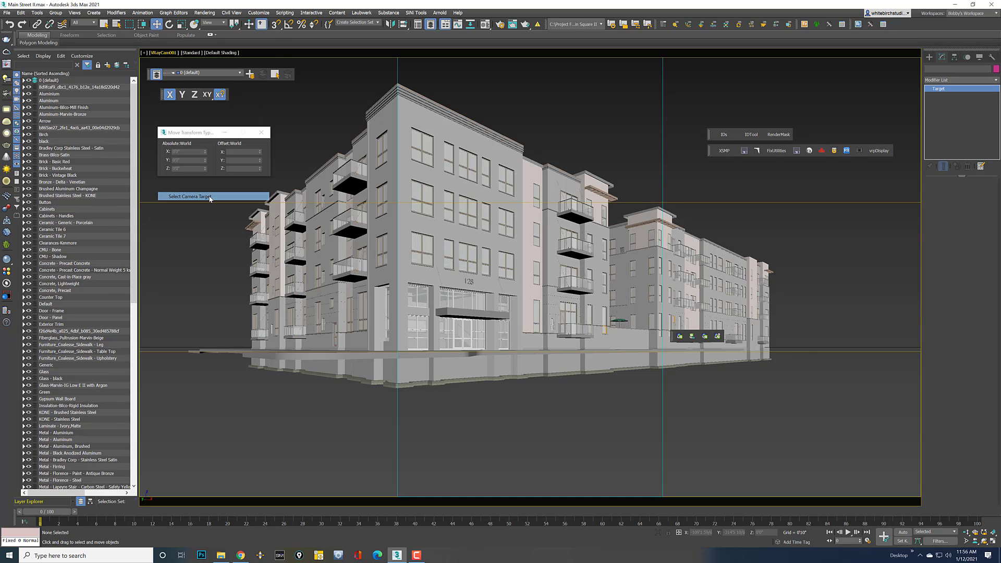
left_click_drag(260, 170, 257, 165)
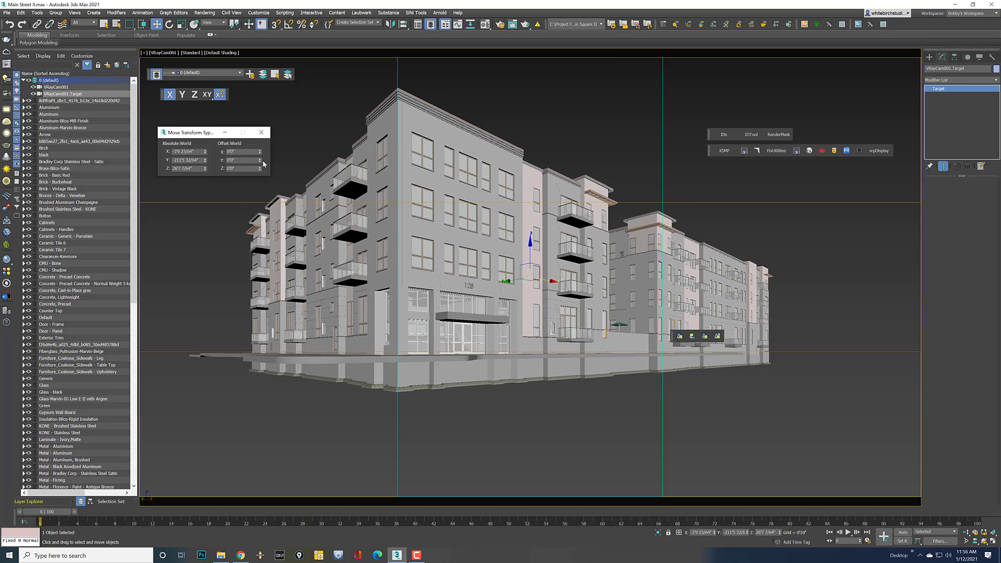
left_click(241, 389)
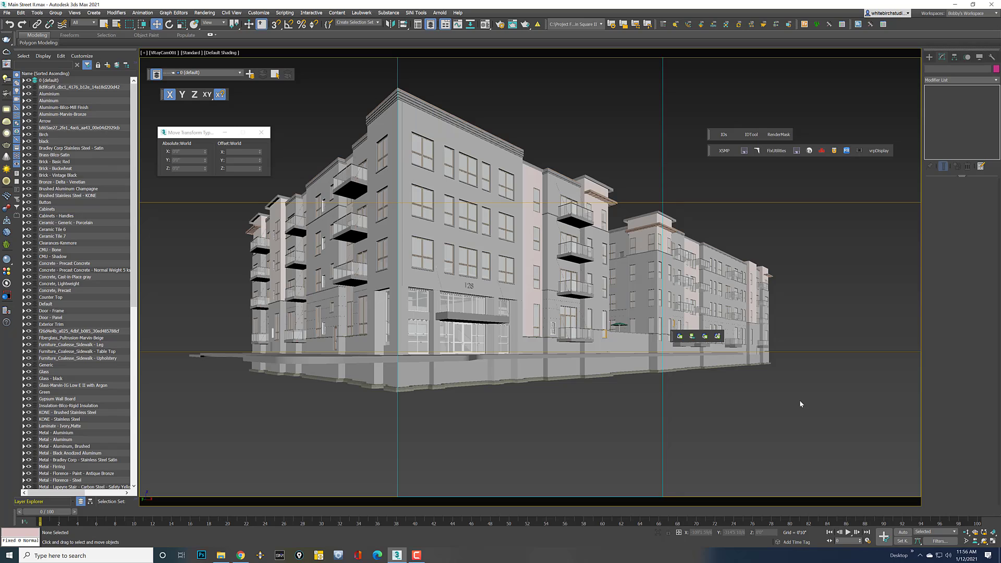
Overlay a dense red PhiMatrix golden-ratio grid on the viewport and restore the four-viewport layout
left_click(319, 555)
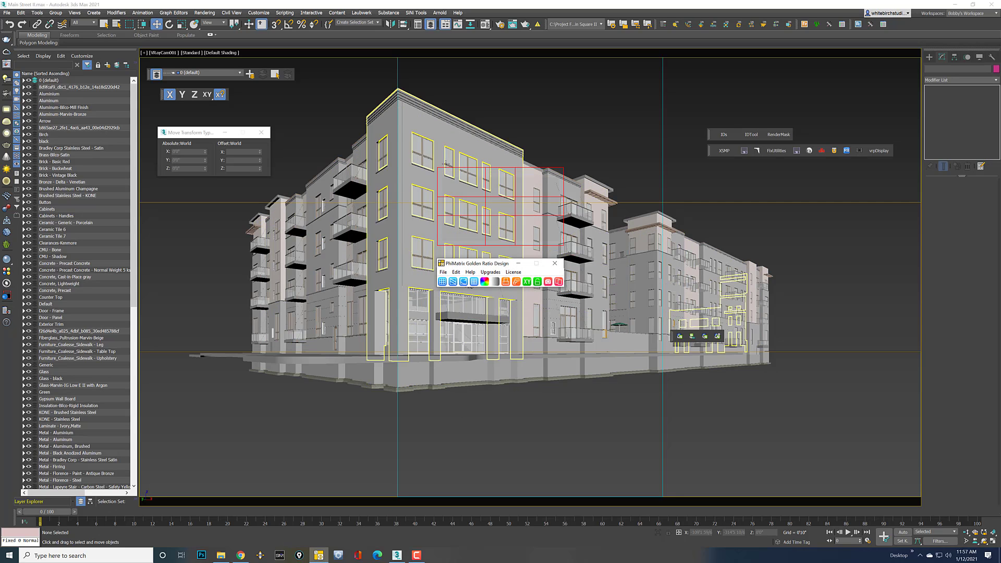
left_click_drag(437, 167, 140, 58)
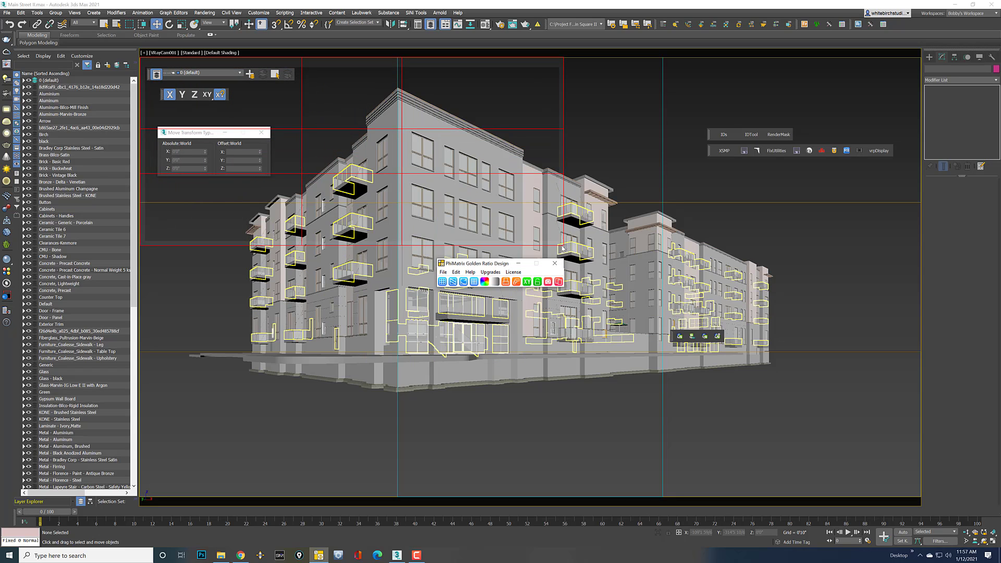
left_click_drag(563, 245, 921, 496)
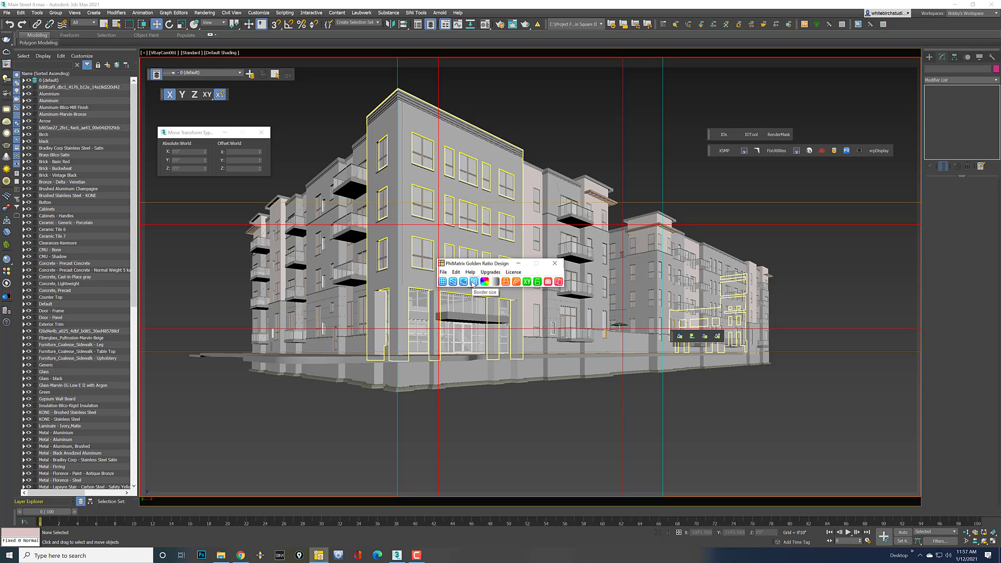
left_click(443, 283)
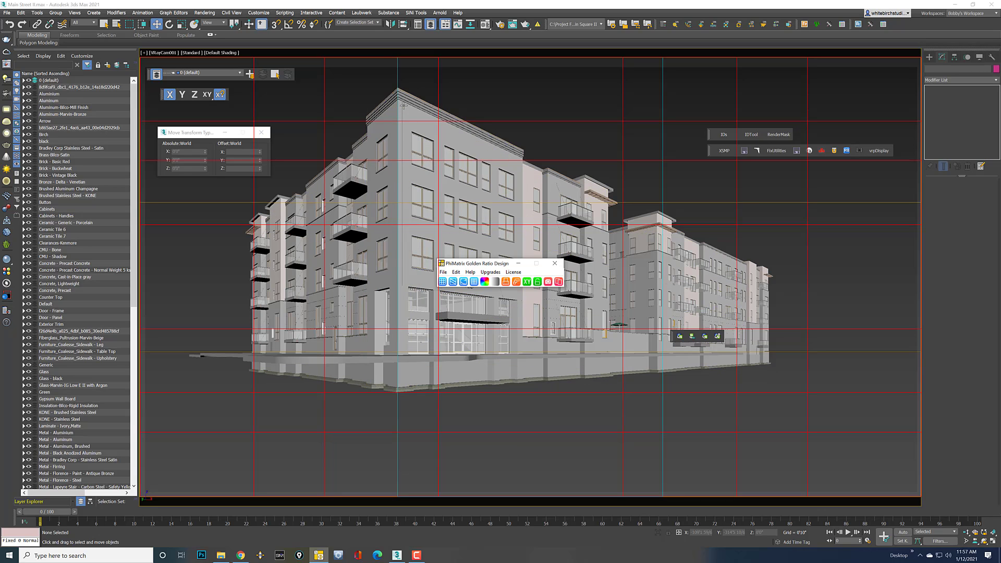
left_click(461, 82)
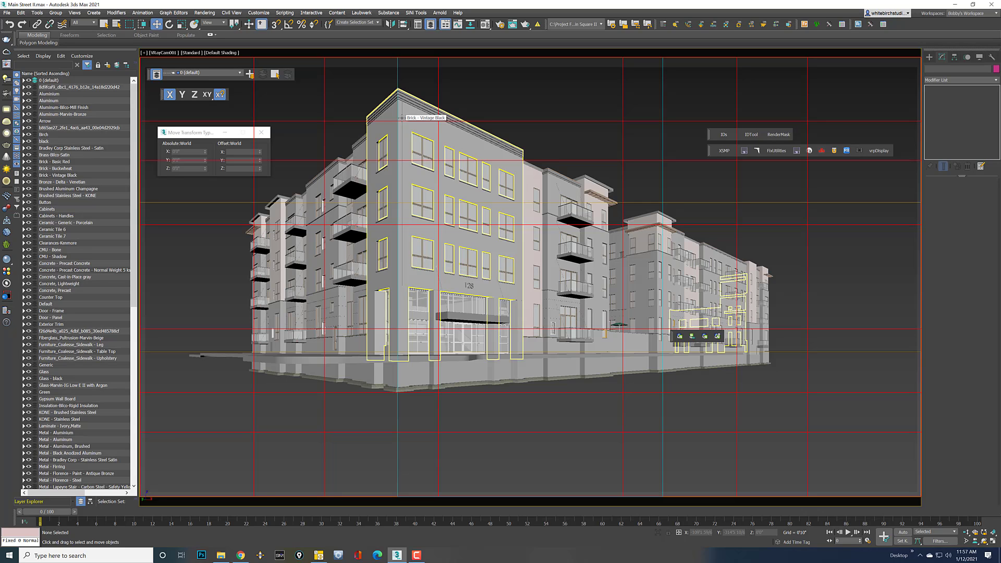
key("alt+w")
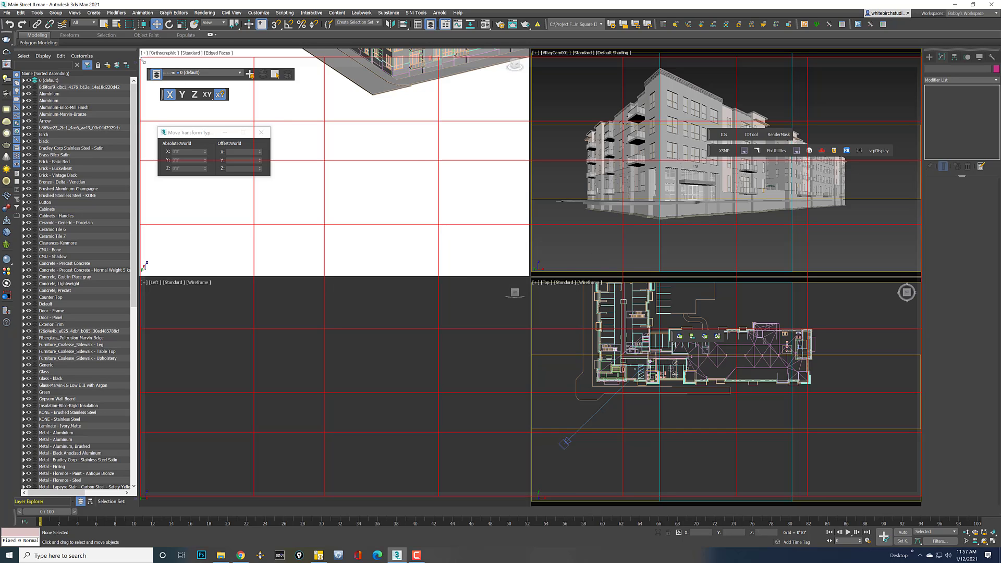
Fit the PhiMatrix grid to the camera viewport and zoom into the Top viewport
left_click_drag(141, 56, 533, 50)
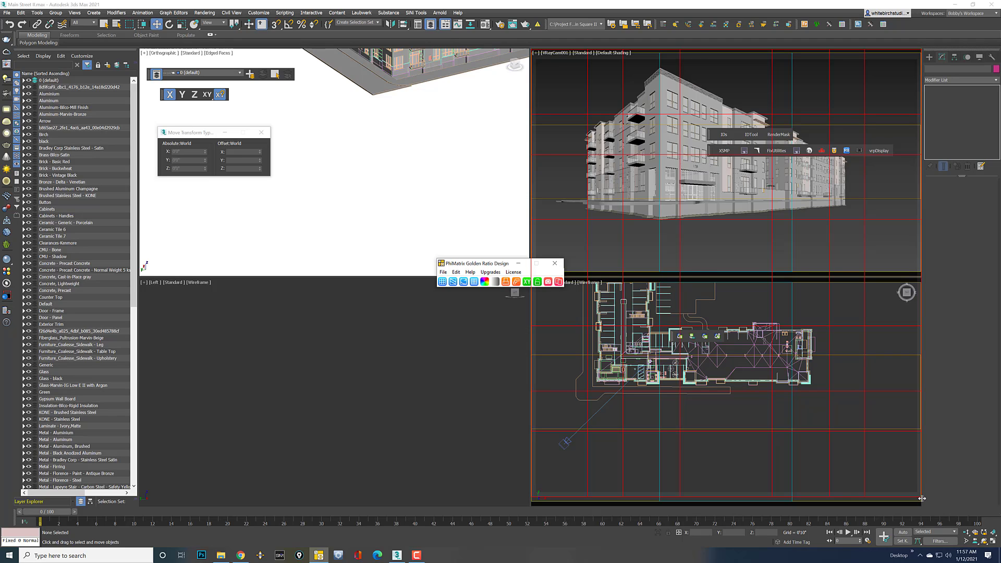
left_click_drag(918, 493, 918, 269)
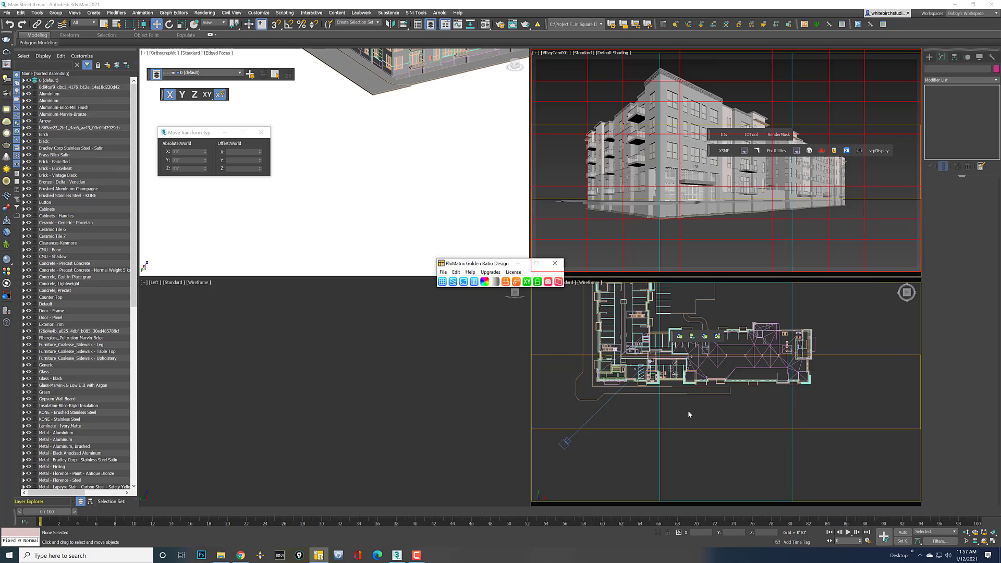
left_click(682, 433)
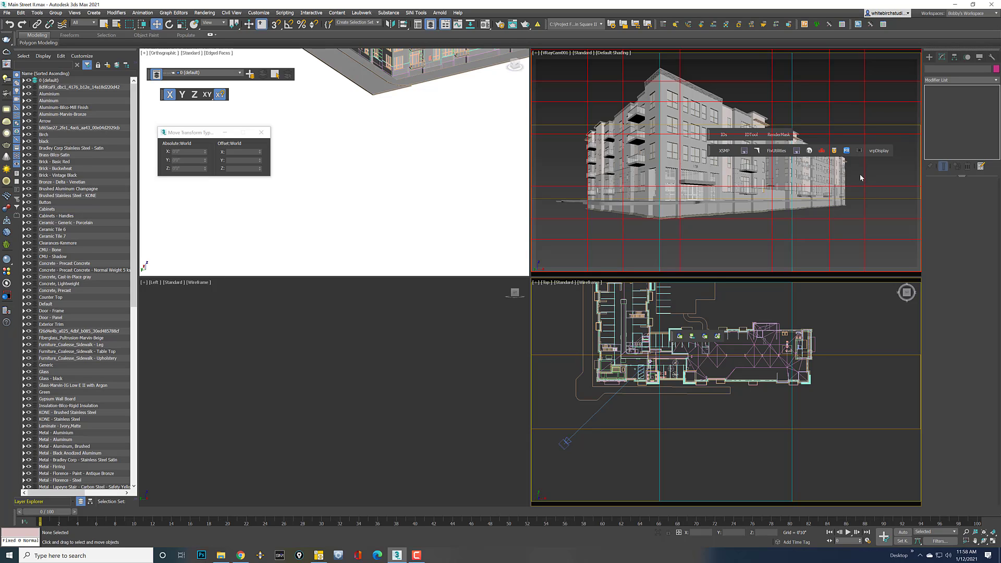
scroll(663, 386, "up", 5)
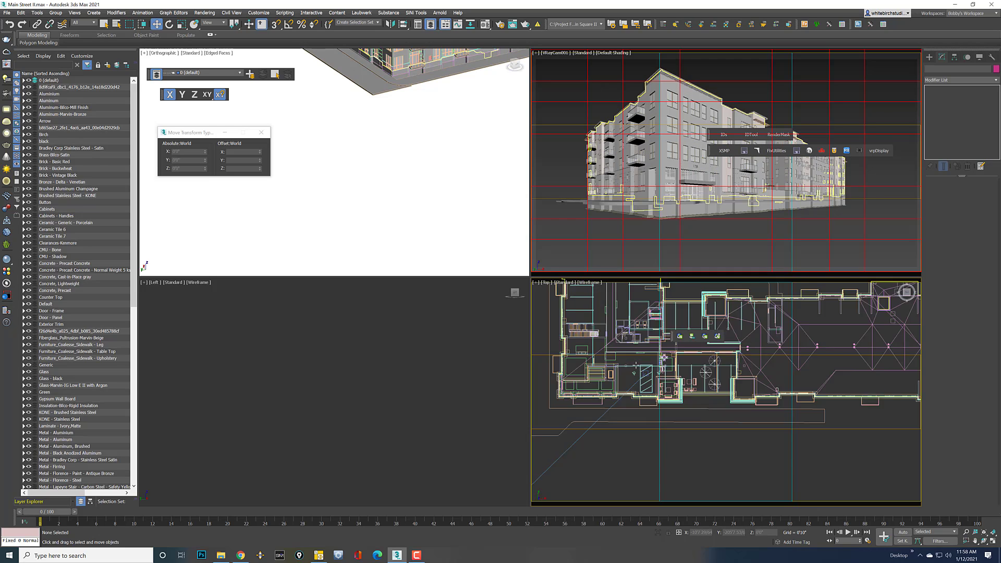
Move VRayCam001.Target left along X in the Top viewport to re-aim the camera
left_click(649, 386)
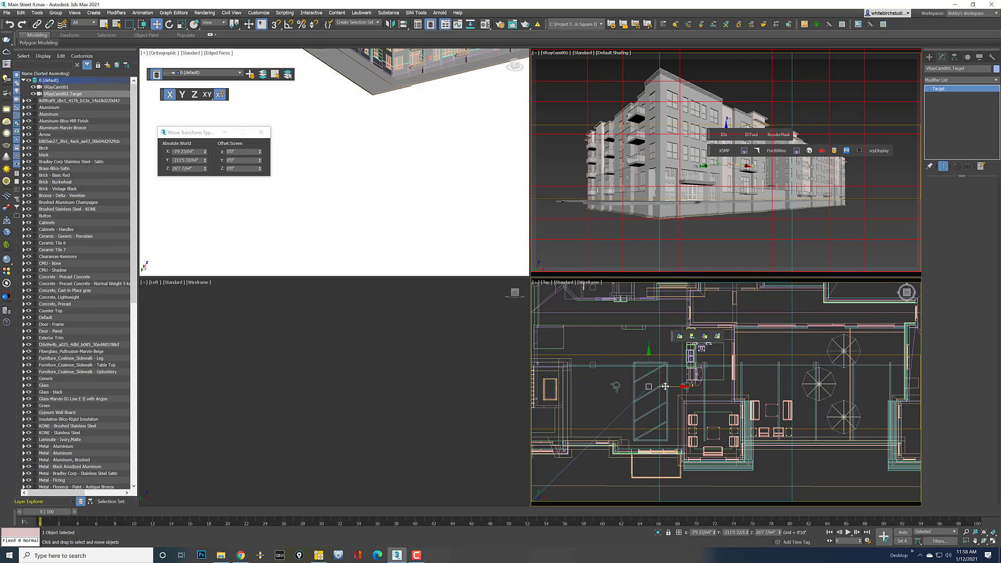
left_click_drag(667, 387, 636, 388)
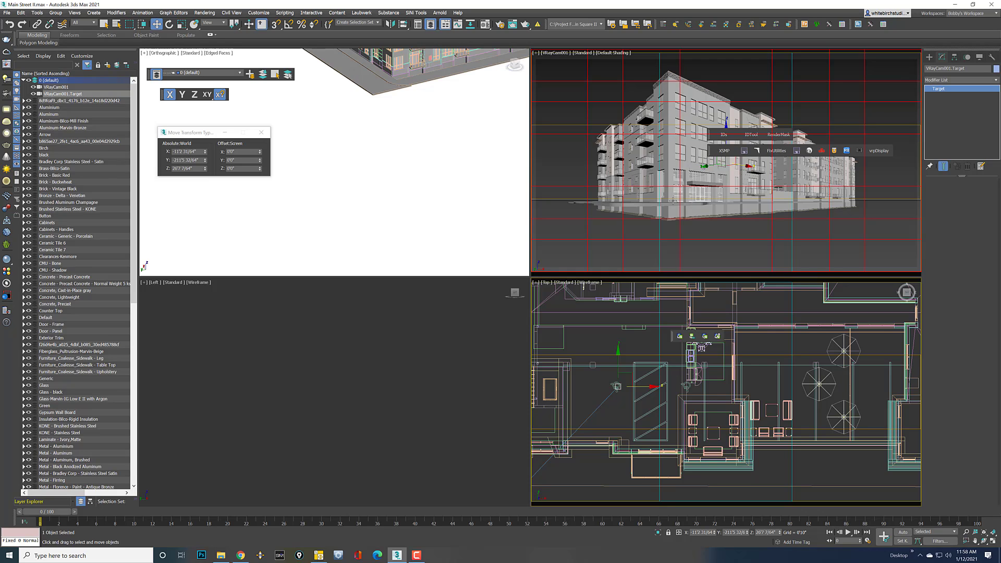
left_click(558, 101)
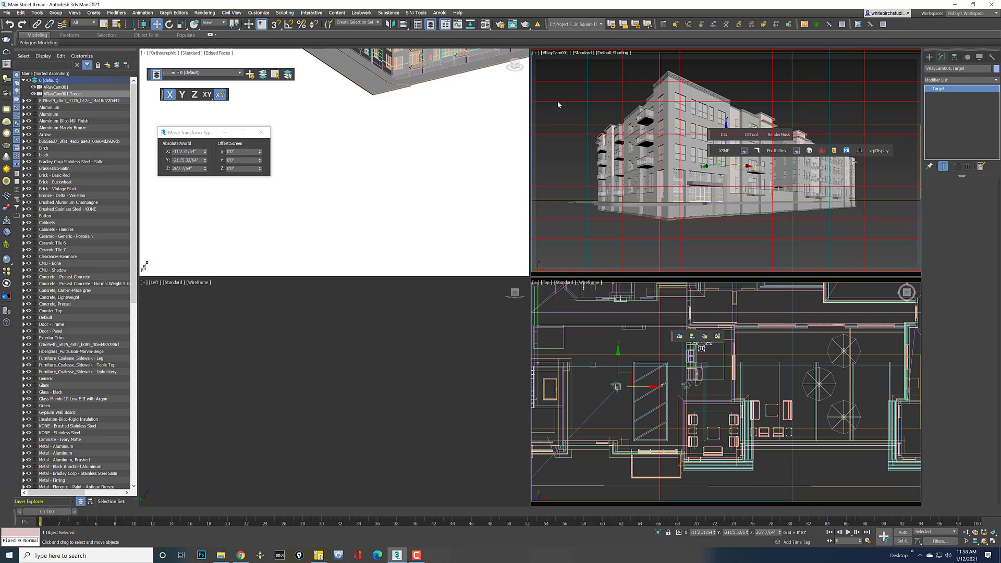
left_click(546, 67)
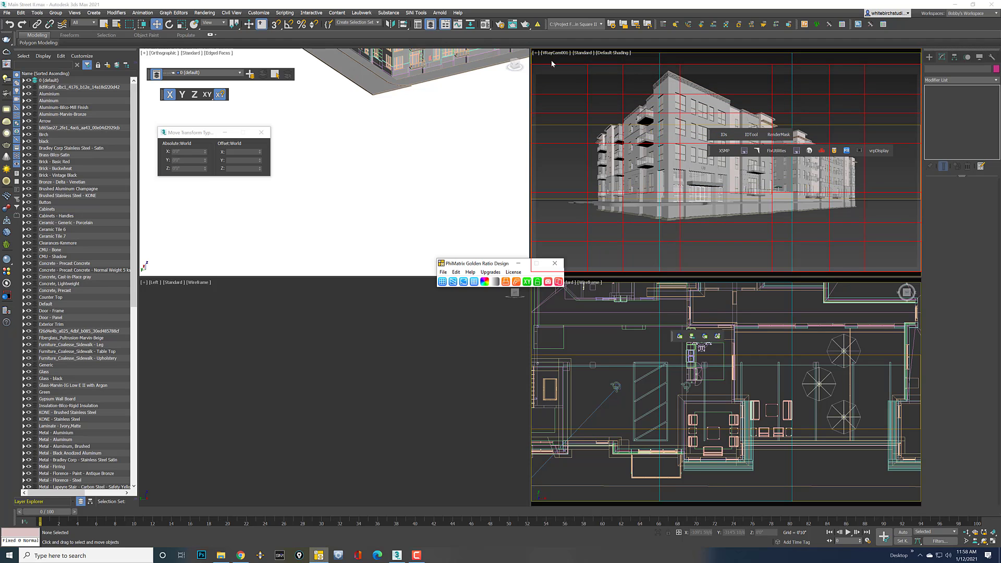
left_click(554, 55)
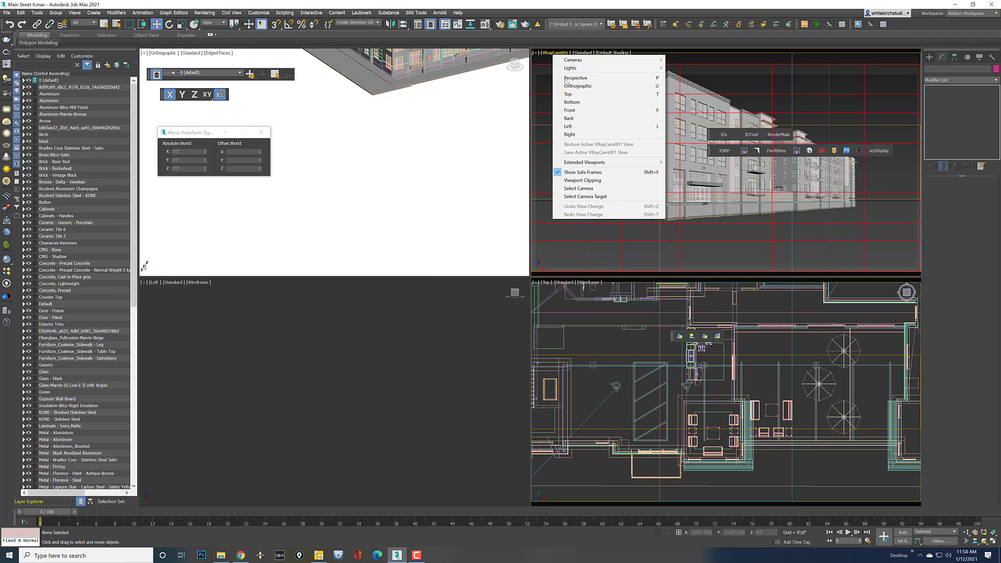
Raise the VRayCam001 zoom factor to 0.55
left_click(584, 187)
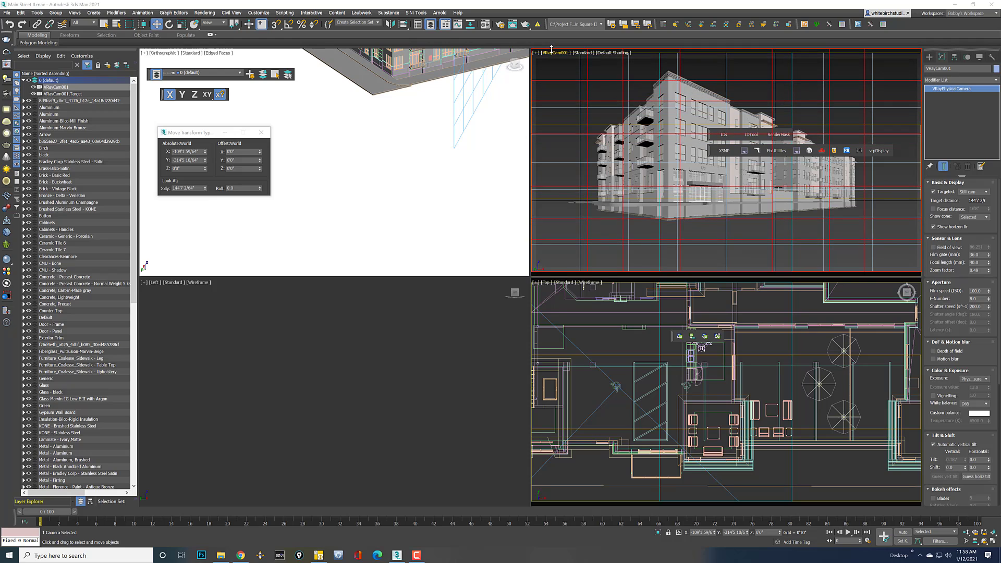
left_click_drag(988, 270, 988, 269)
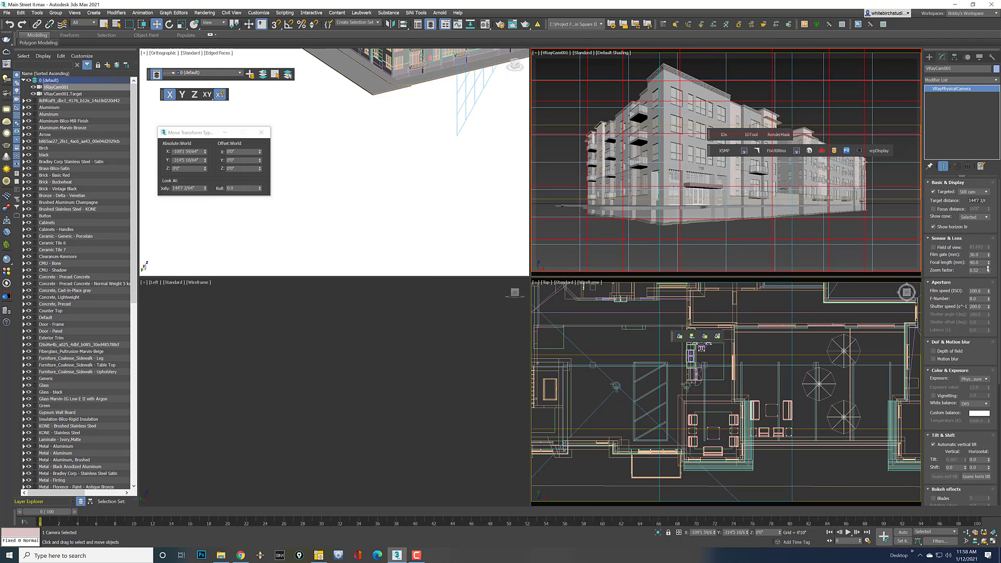
left_click(989, 270)
left_click(989, 270)
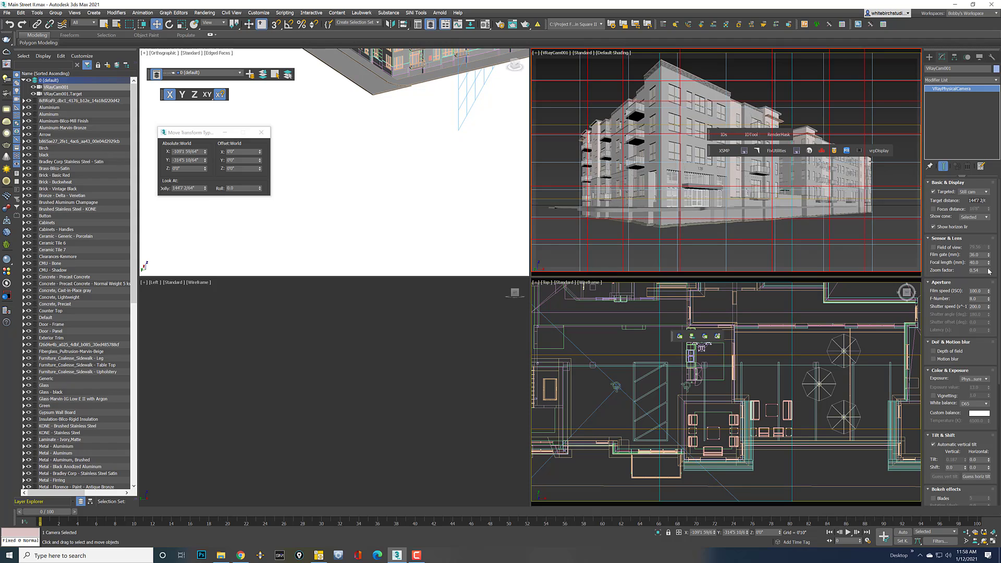
left_click(989, 270)
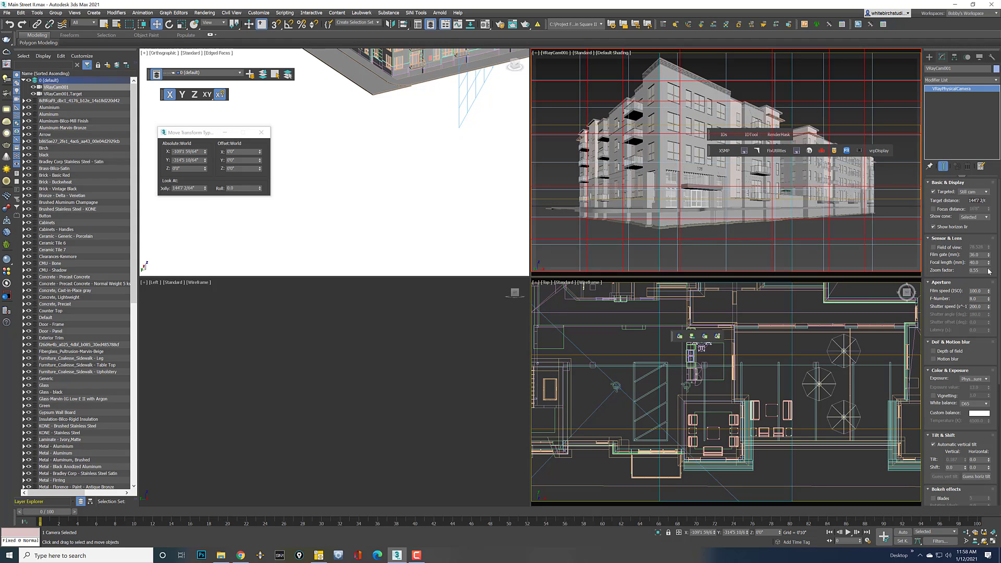
left_click(555, 121)
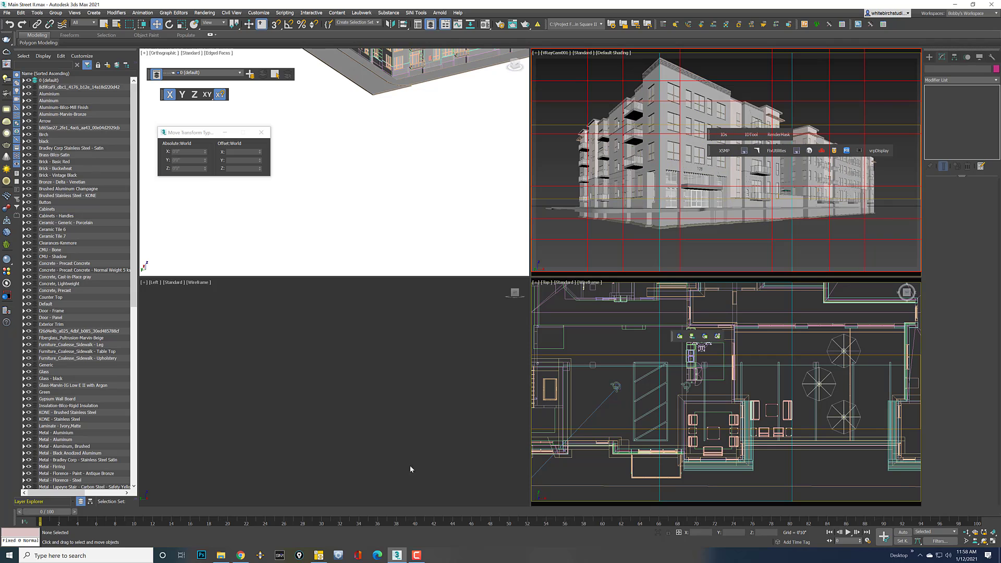
Close the PhiMatrix grid overlay and select the camera's target
left_click(318, 555)
left_click(553, 265)
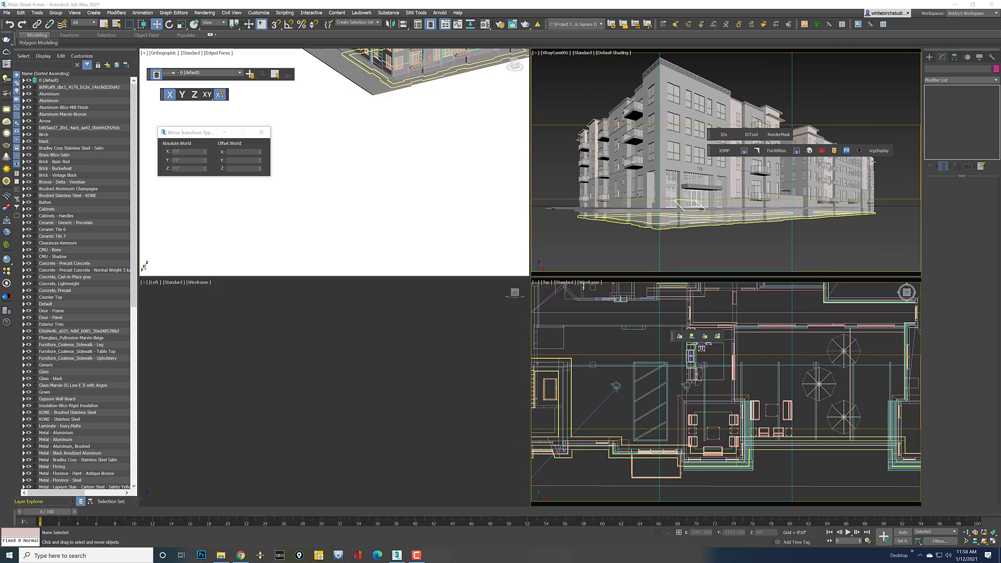
left_click(554, 53)
left_click(579, 197)
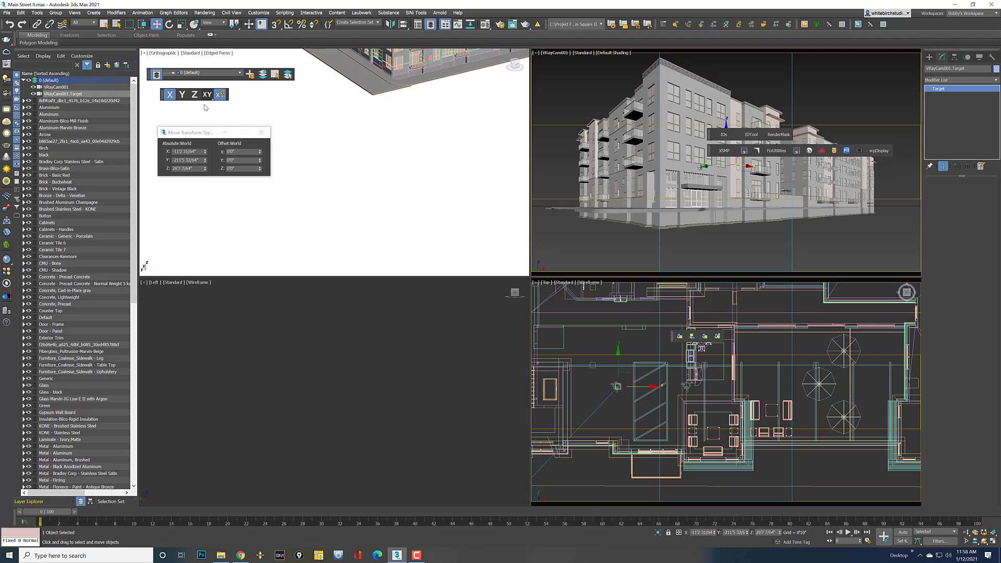
Nudge the camera target's Z offset and lower the VRayCam001 zoom factor
left_click_drag(260, 169, 261, 173)
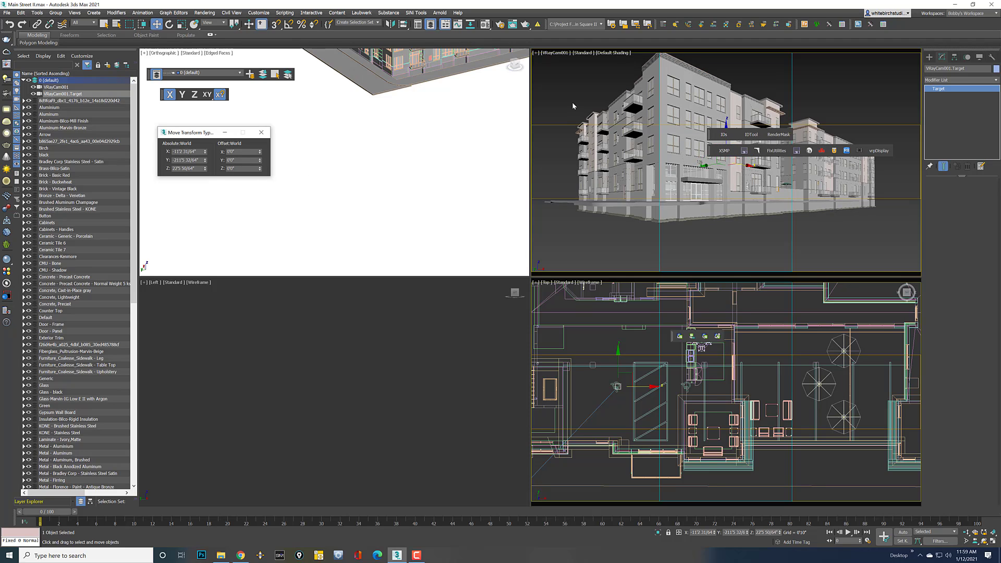
left_click(556, 53)
left_click(572, 188)
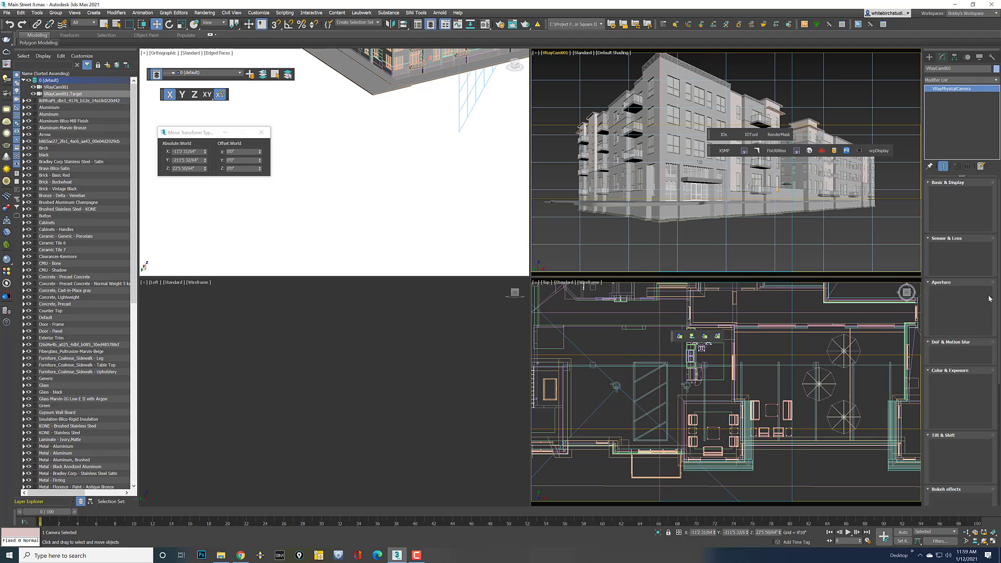
left_click_drag(987, 272, 990, 276)
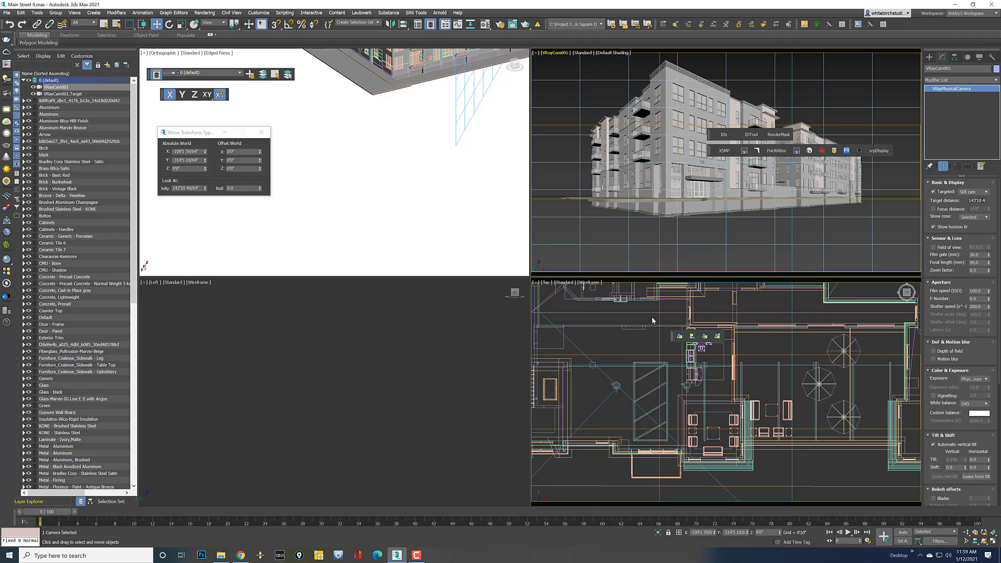
left_click(652, 320)
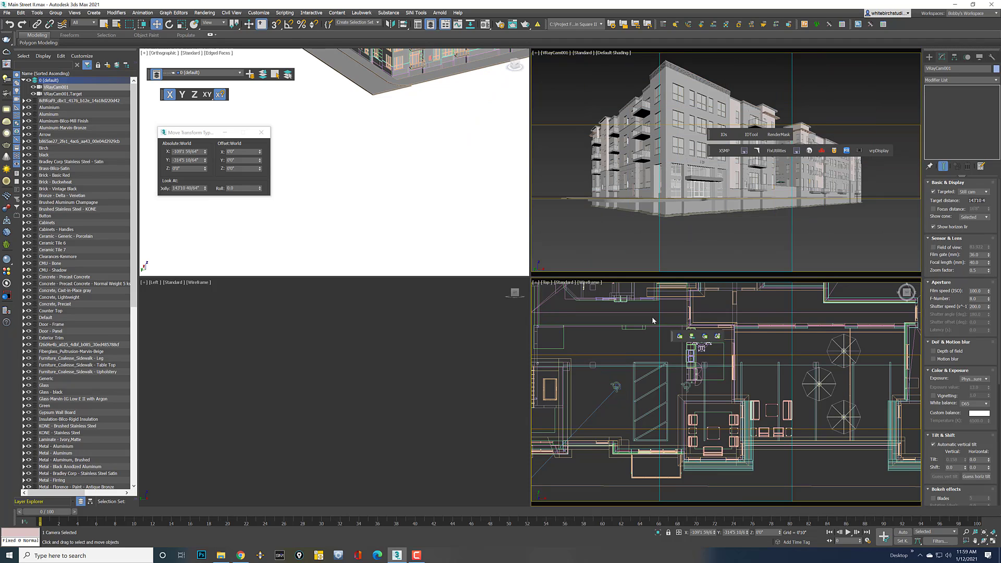
Raise the camera target further and shift it sideways along X
left_click(554, 53)
left_click(589, 199)
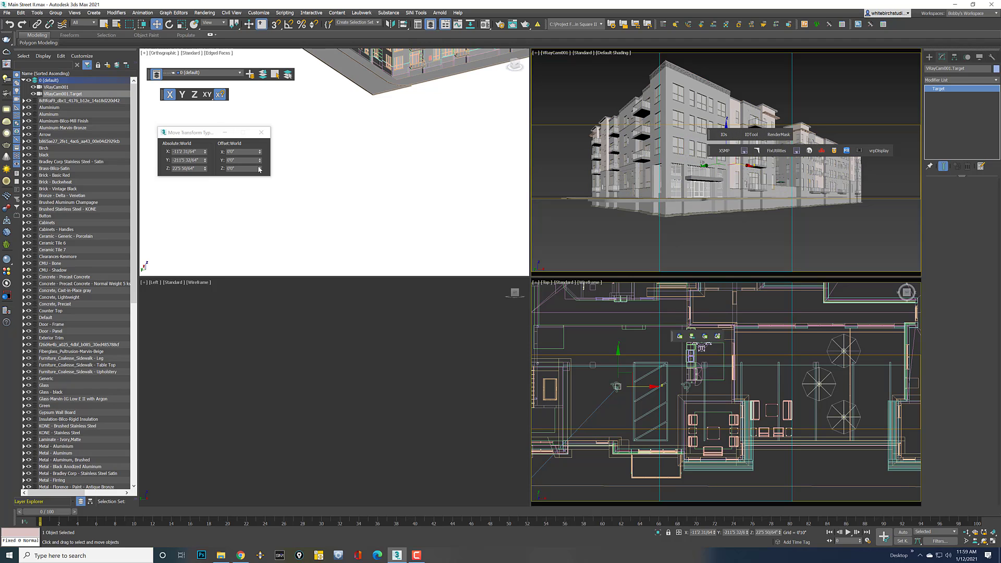
left_click_drag(259, 170, 259, 165)
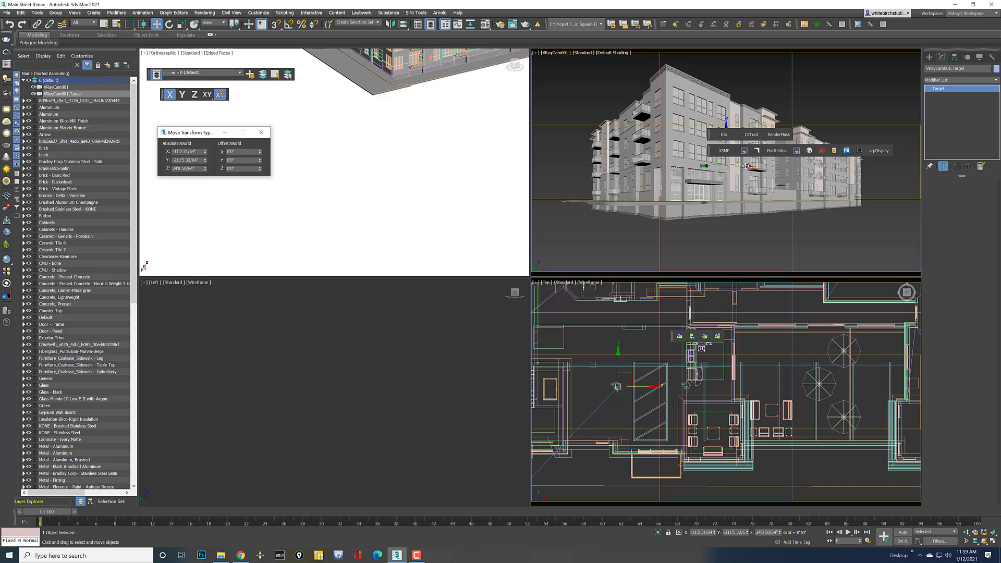
left_click_drag(745, 166, 749, 192)
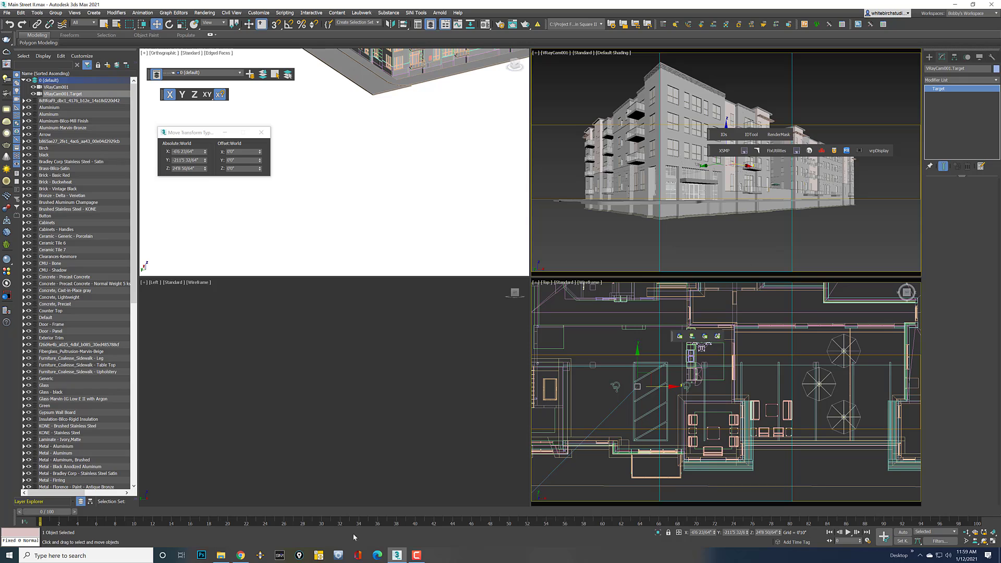
Lay a dense PhiMatrix grid over the camera viewport and shift the camera target left along X
left_click(319, 556)
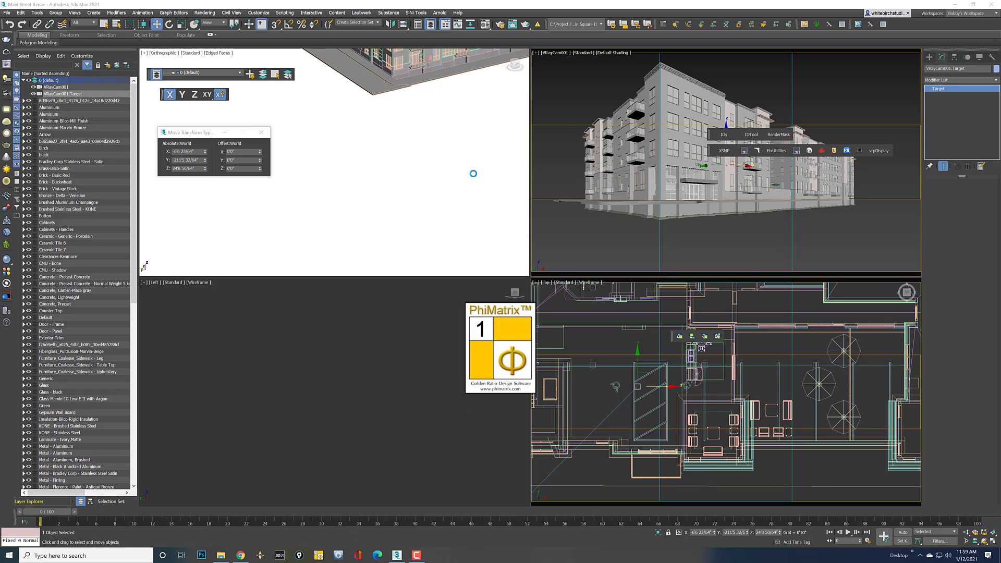
left_click_drag(563, 168, 695, 115)
left_click_drag(589, 117, 683, 53)
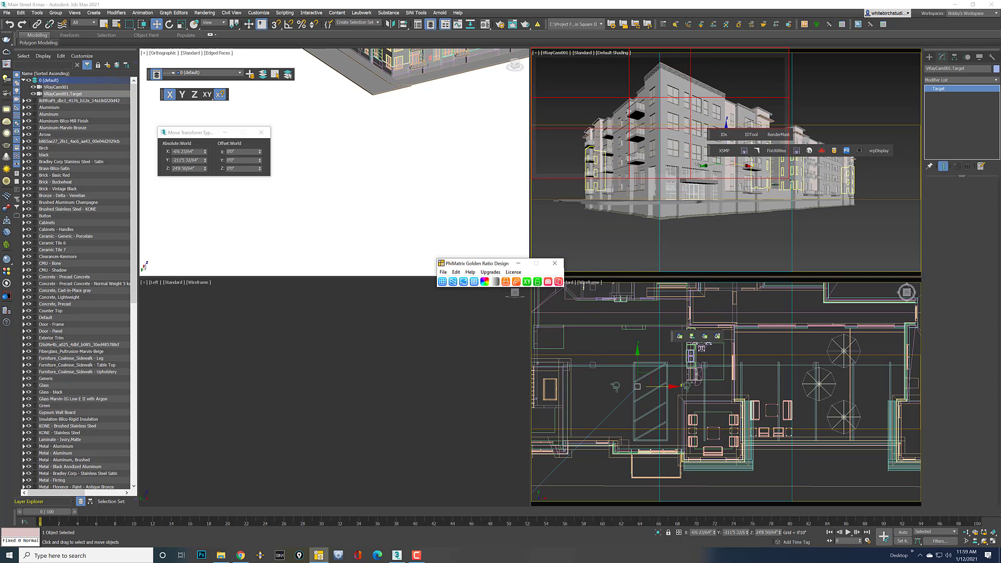
left_click_drag(788, 179, 922, 273)
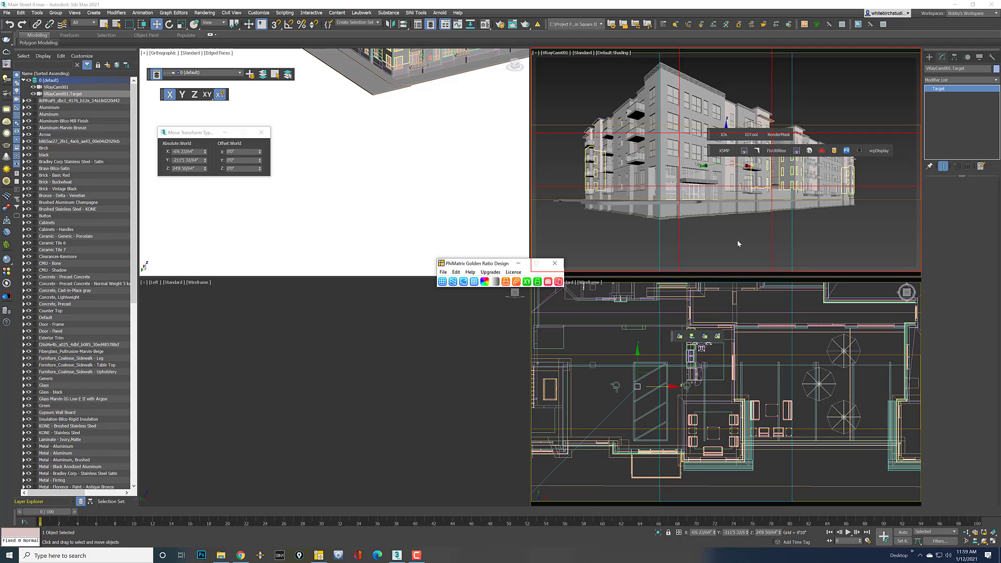
left_click(444, 284)
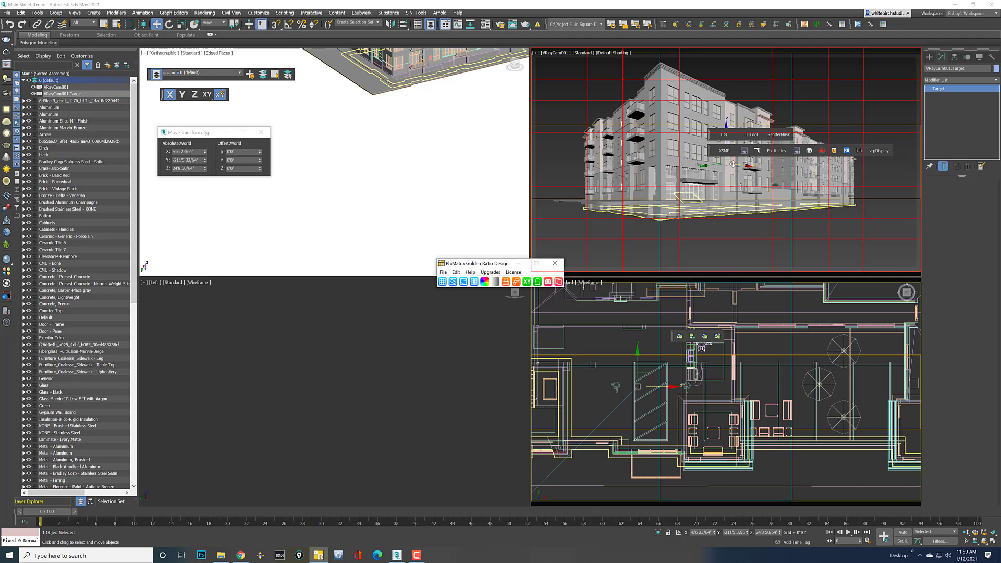
left_click_drag(738, 164, 733, 163)
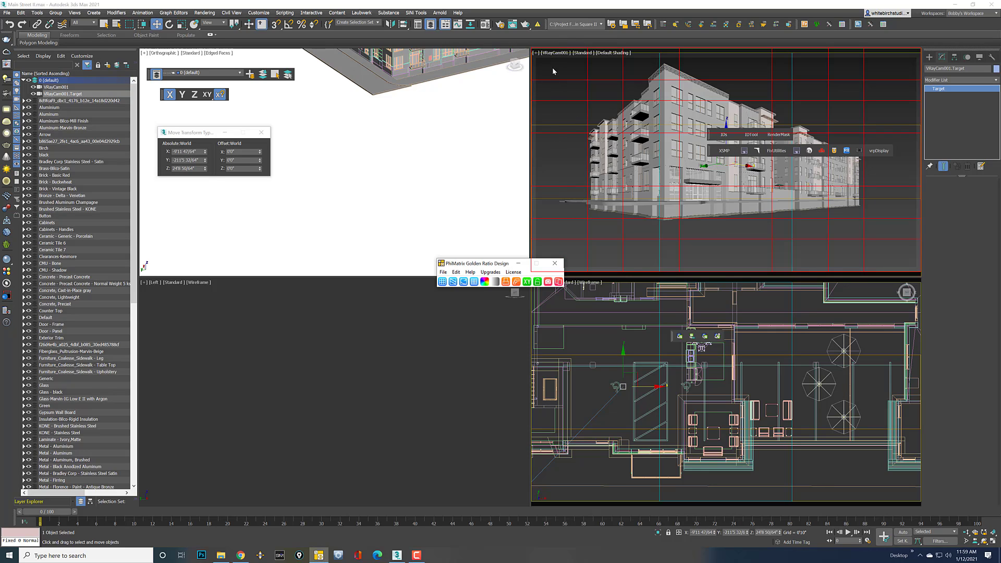
Set the VRayCam001 zoom factor to 0.53, then reposition and close the PhiMatrix grid
left_click(556, 53)
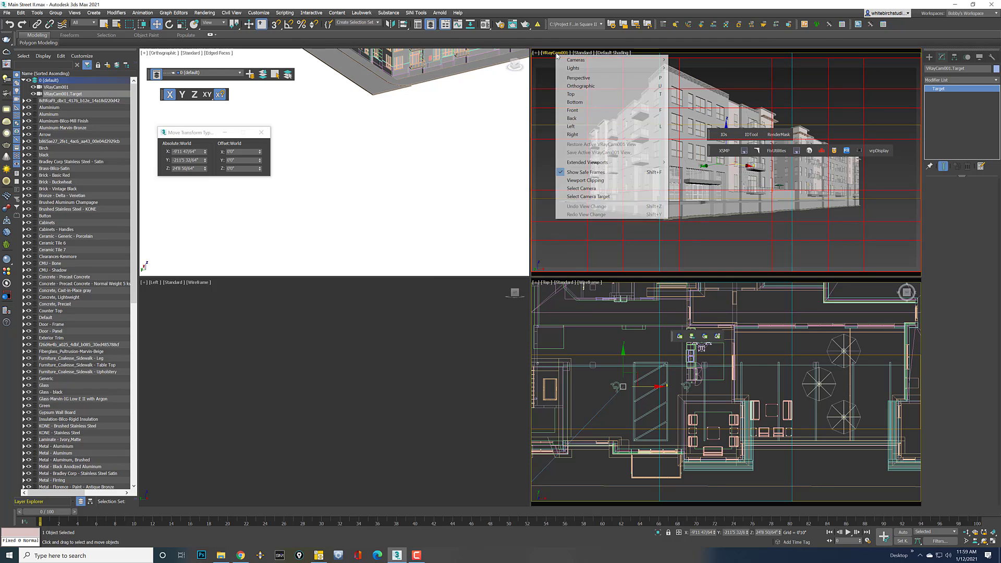
left_click(580, 189)
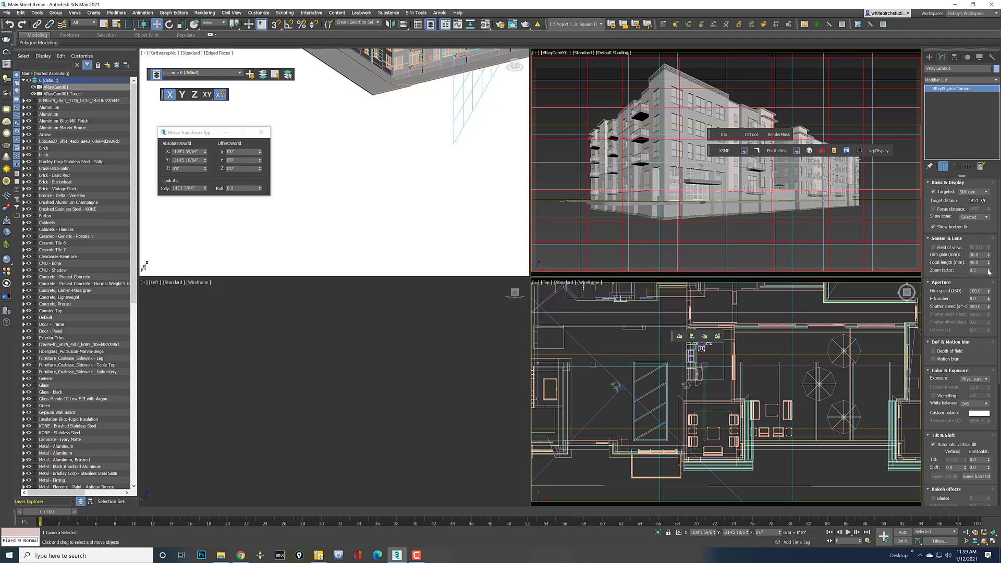
left_click_drag(988, 272, 989, 272)
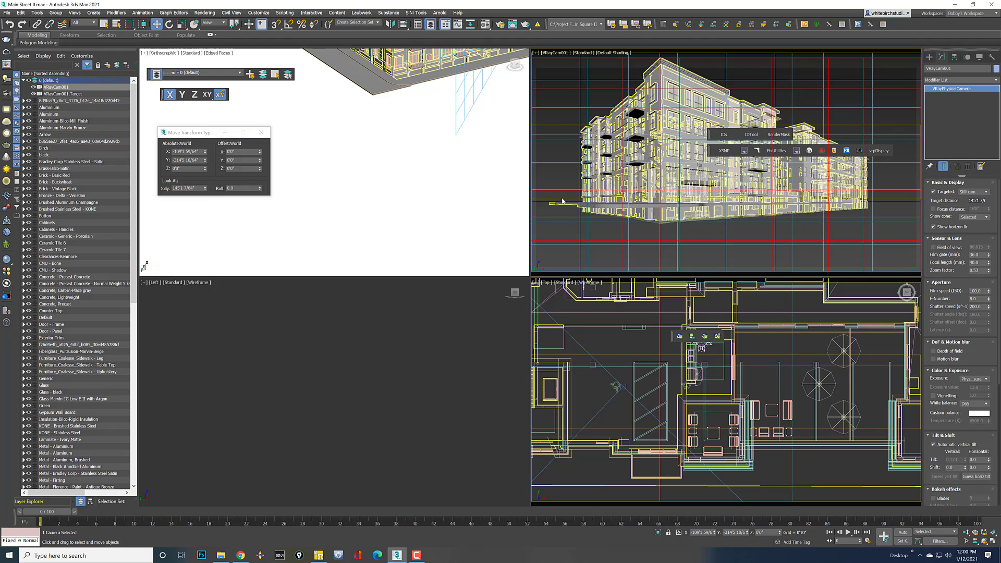
left_click(554, 183)
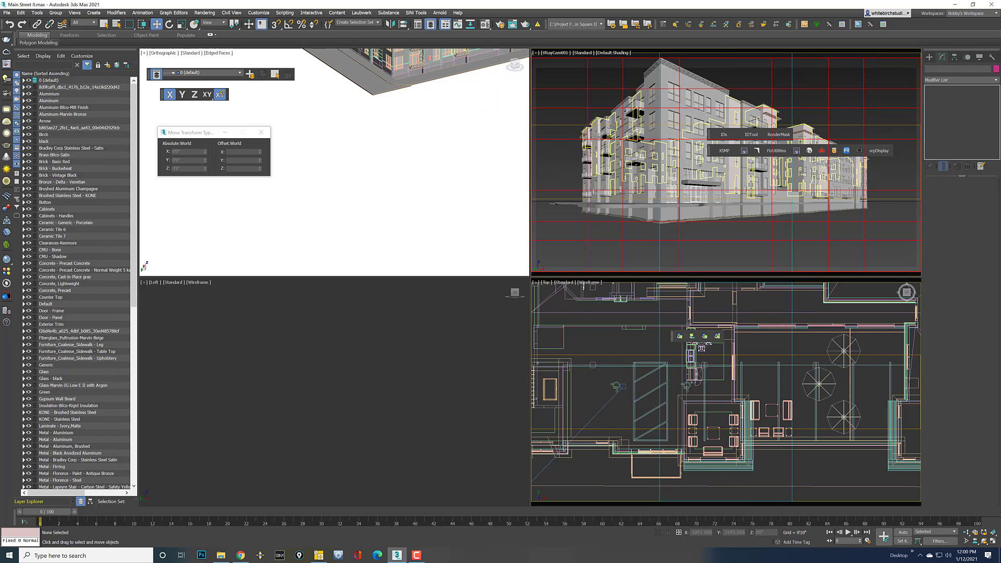
left_click_drag(578, 59, 581, 86)
left_click(559, 262)
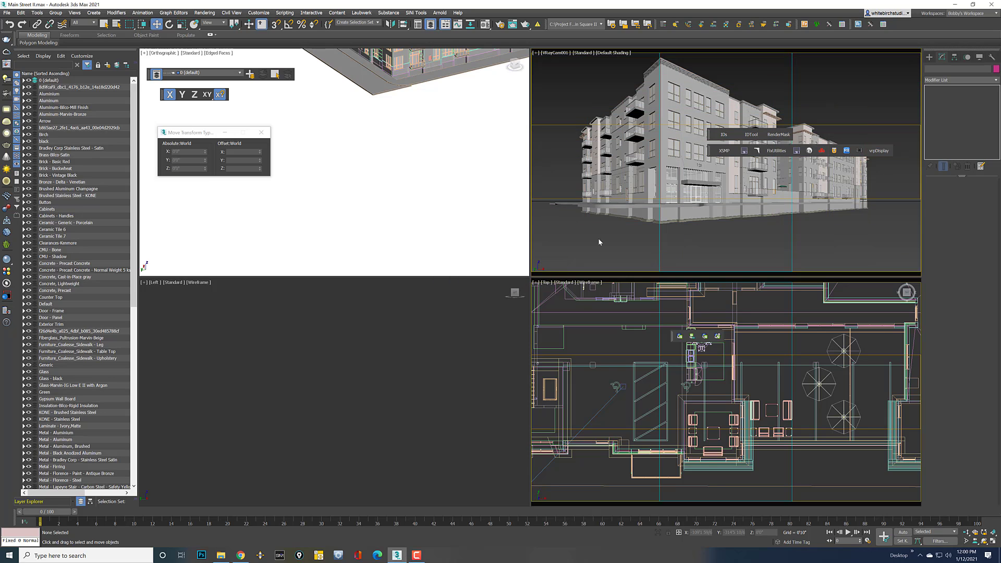
Maximize the camera viewport and lower VRayCam001's target with a negative Offset Z
left_click(994, 546)
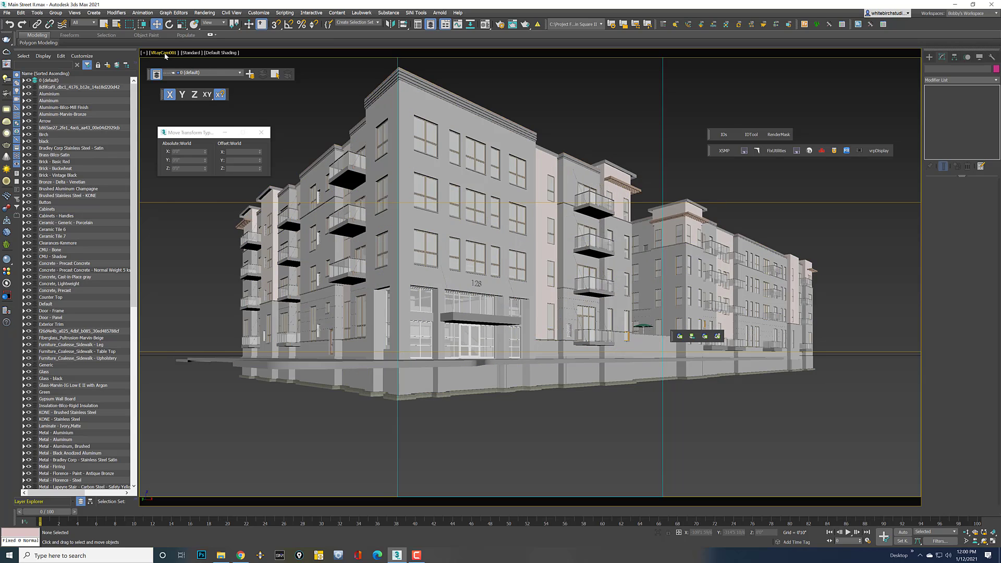
left_click(165, 54)
left_click(209, 196)
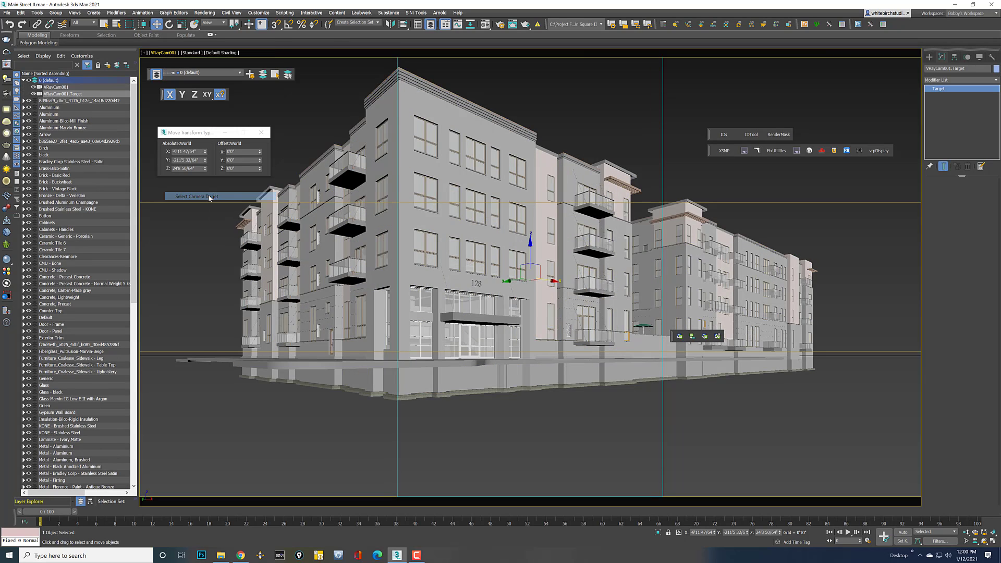
left_click_drag(259, 169, 264, 172)
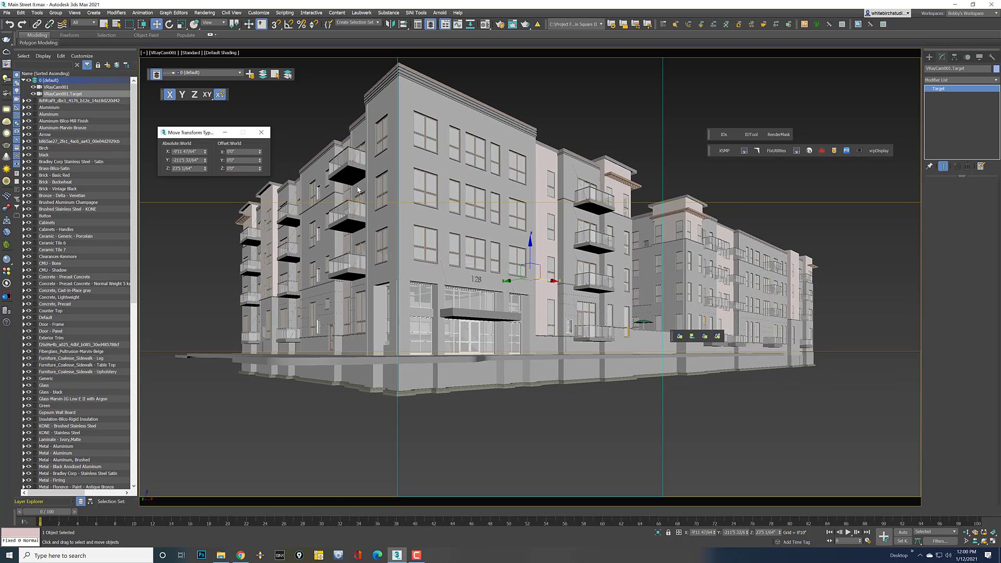
left_click(746, 422)
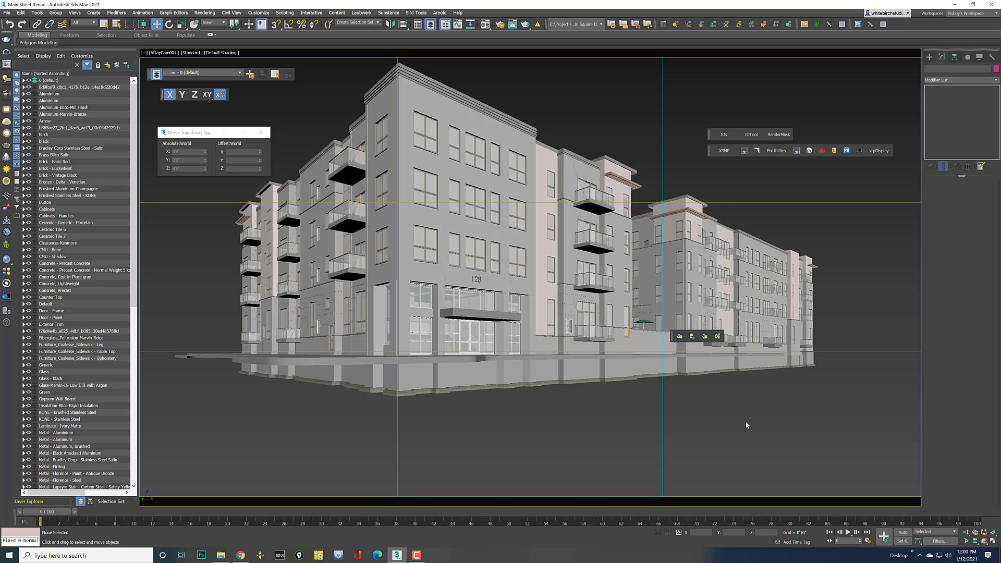
Switch to the Top view and begin a File > Import > Merge, cancelling the first browse
key("t")
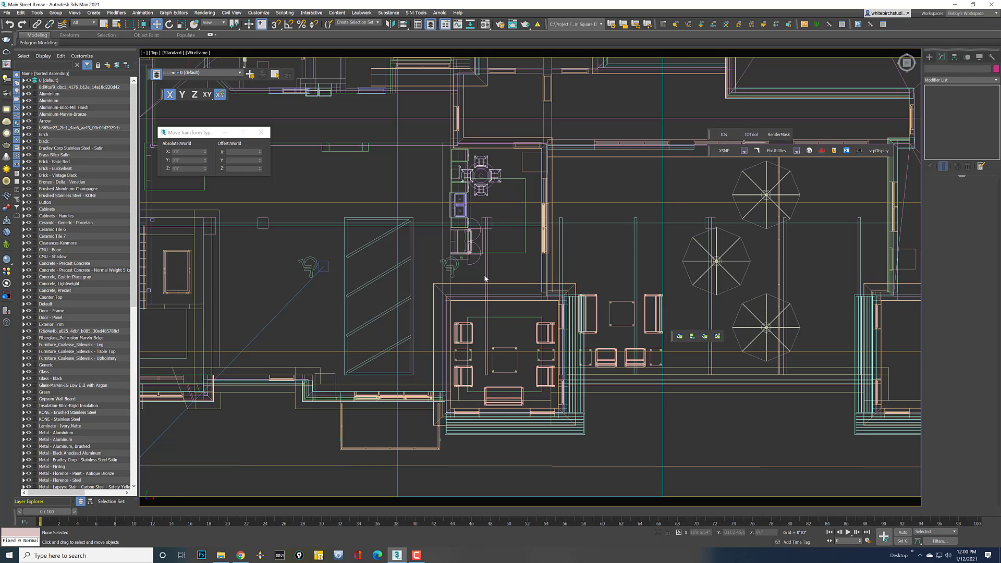
scroll(303, 166, "down", 10)
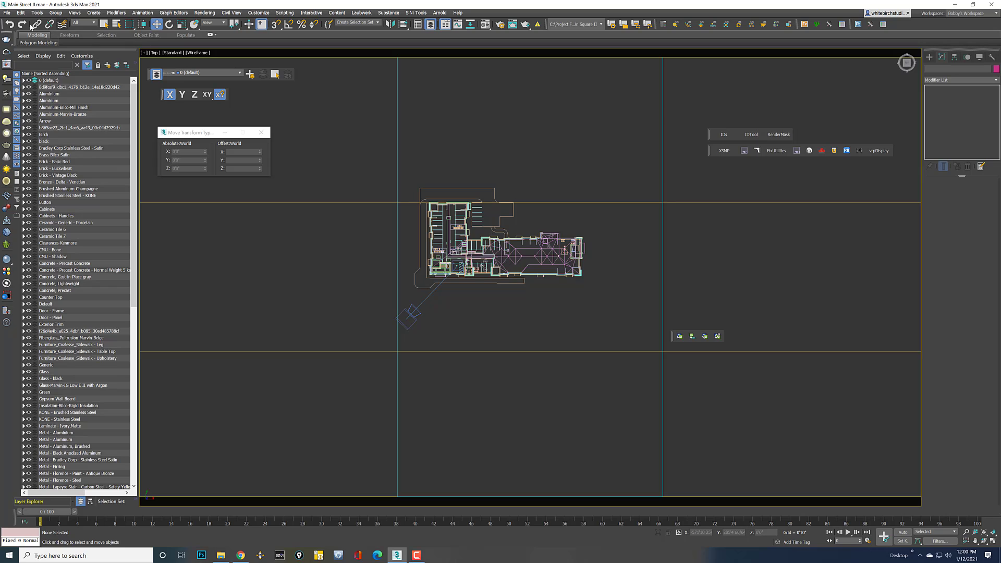
left_click(7, 13)
mouse_move(31, 114)
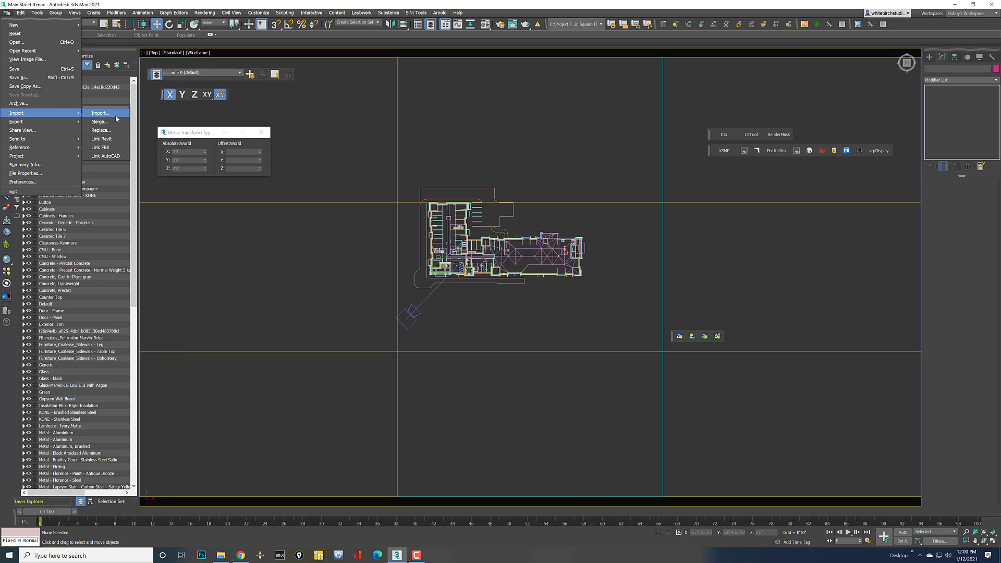
left_click(98, 119)
left_click(22, 125)
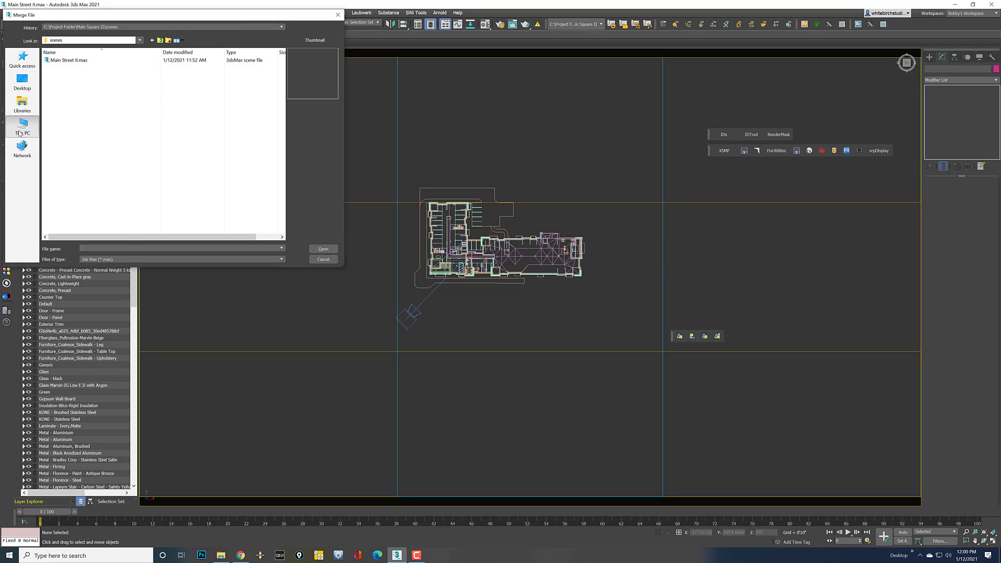
scroll(87, 236, "down", 3)
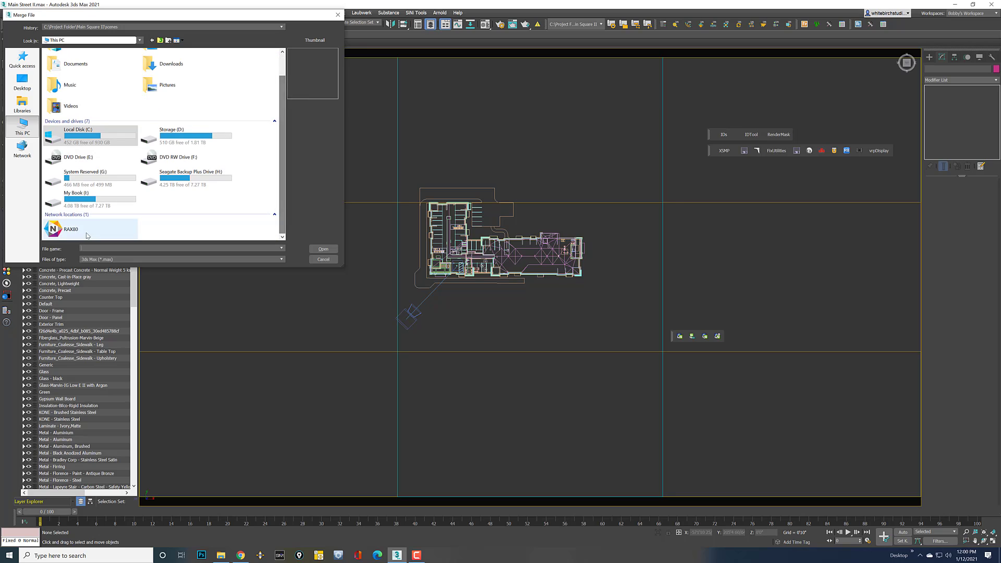
left_click(324, 259)
left_click(7, 13)
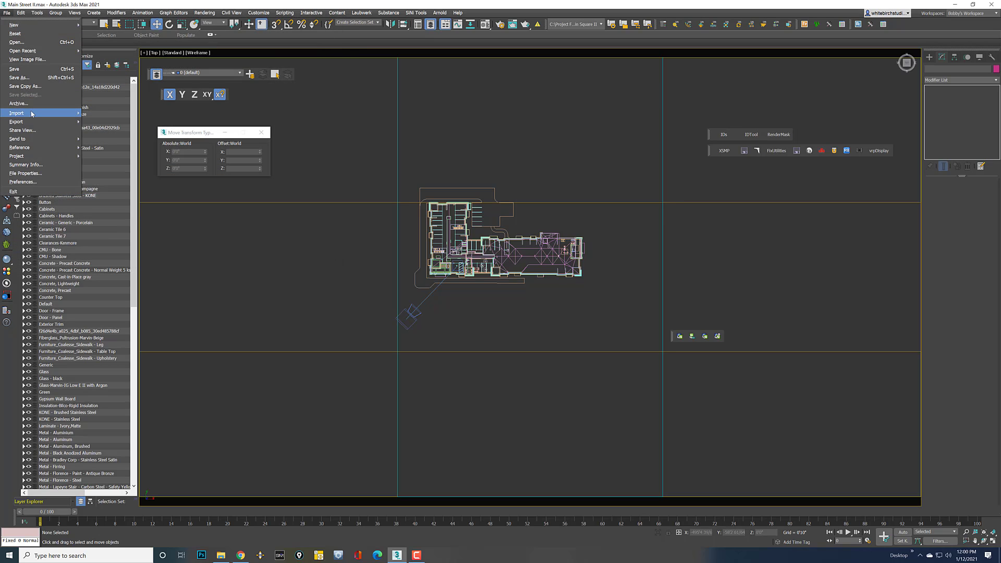
mouse_move(31, 114)
left_click(98, 119)
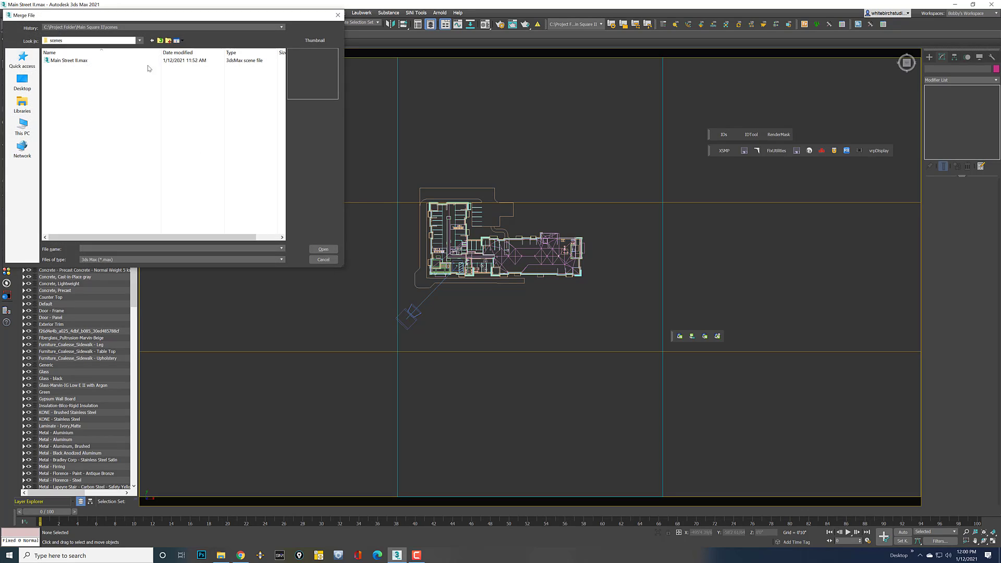
left_click(160, 41)
left_click(160, 40)
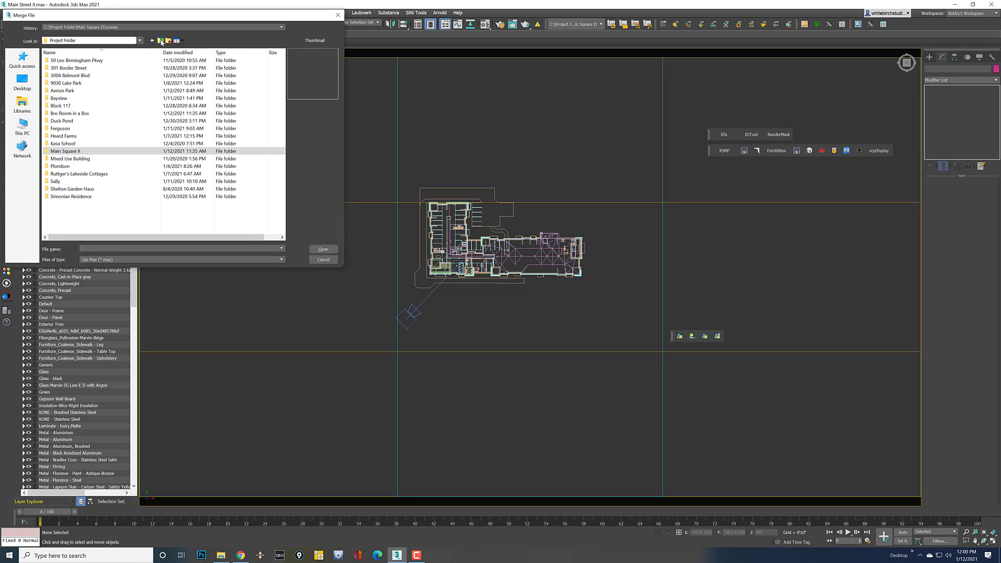
double_click(96, 76)
left_click(62, 152)
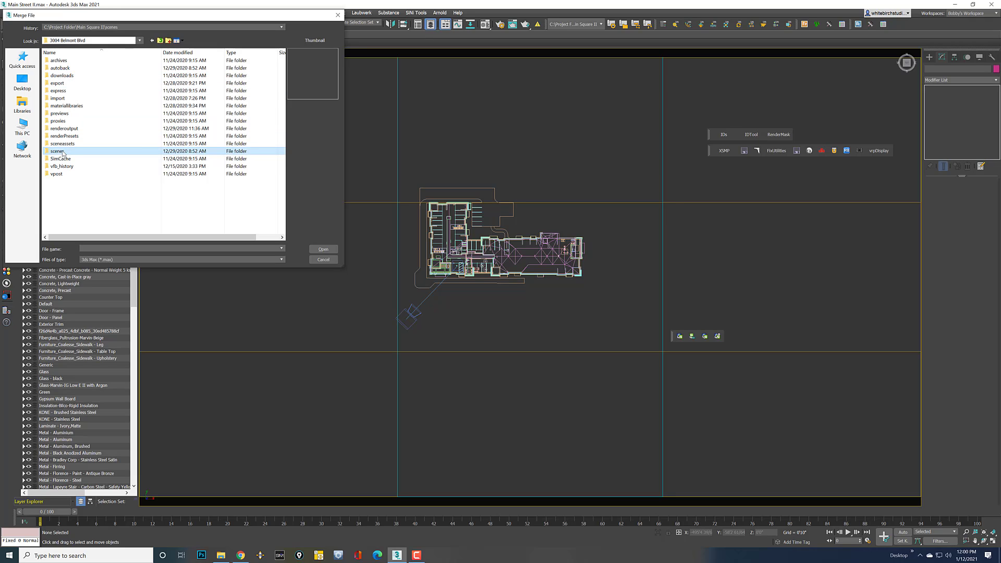
left_click(160, 40)
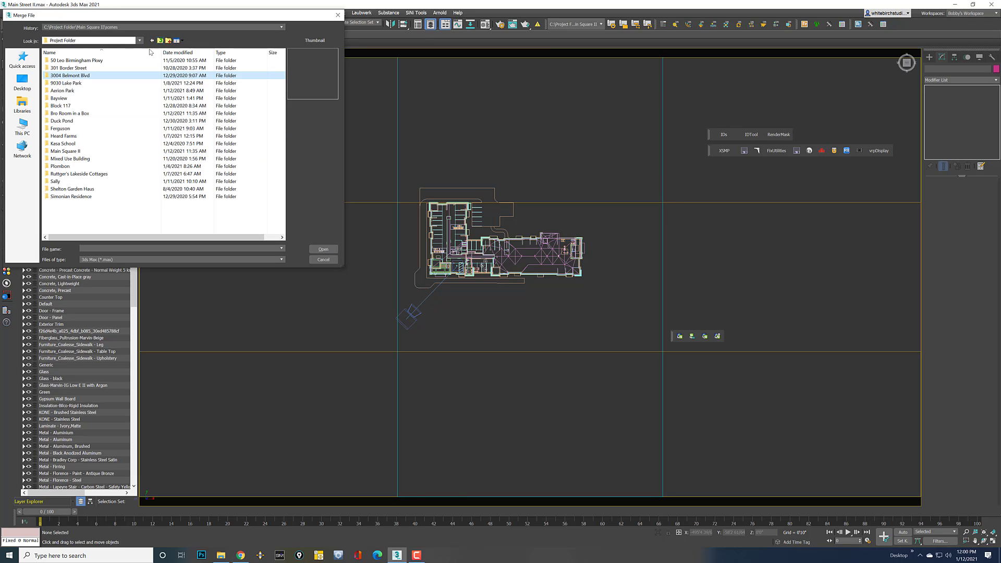
double_click(81, 76)
double_click(61, 143)
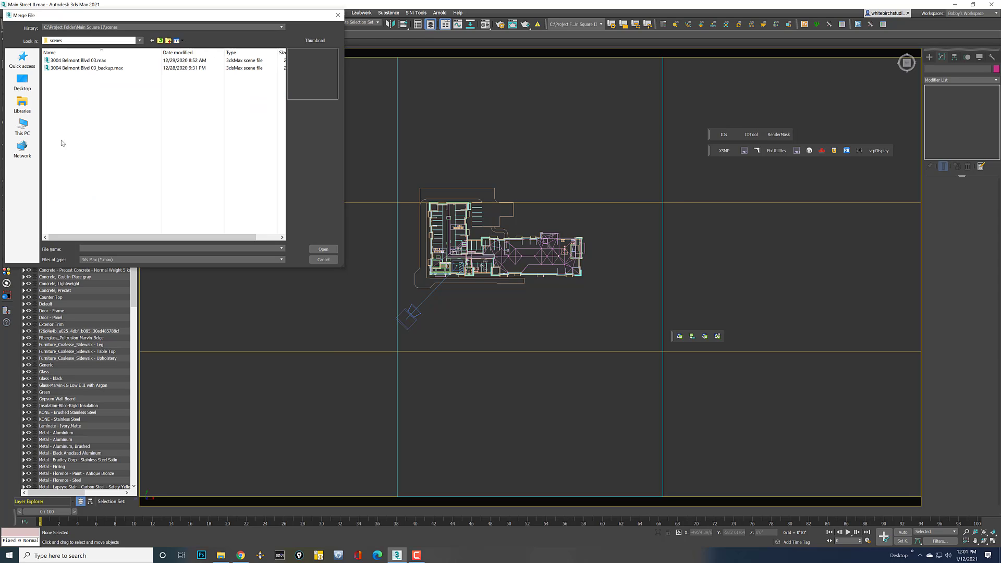
double_click(78, 60)
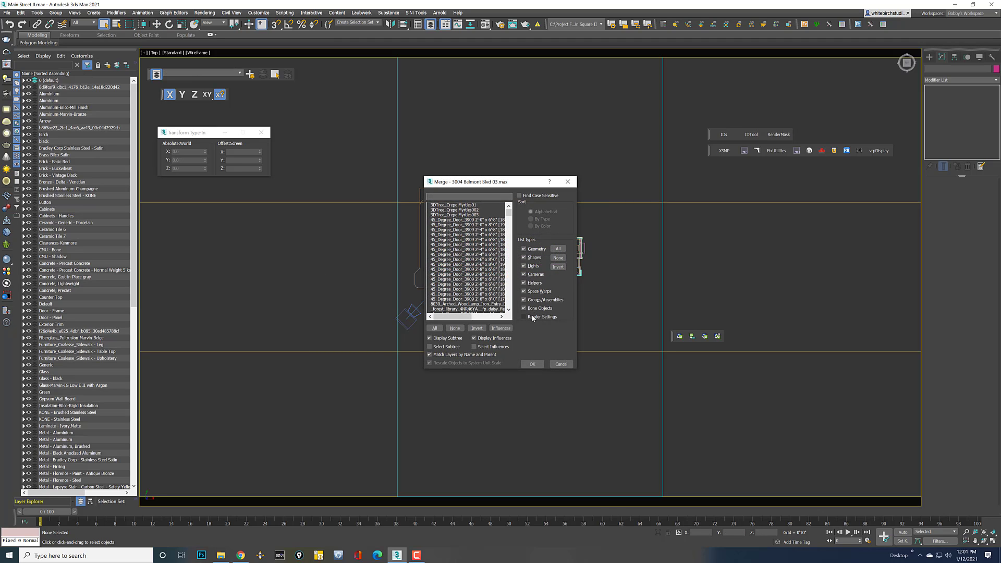
Merge the Dome hdri0037 and VraySun lights from the filtered Lights, Cameras, Render Settings list
left_click(536, 274)
left_click(534, 266)
left_click(557, 267)
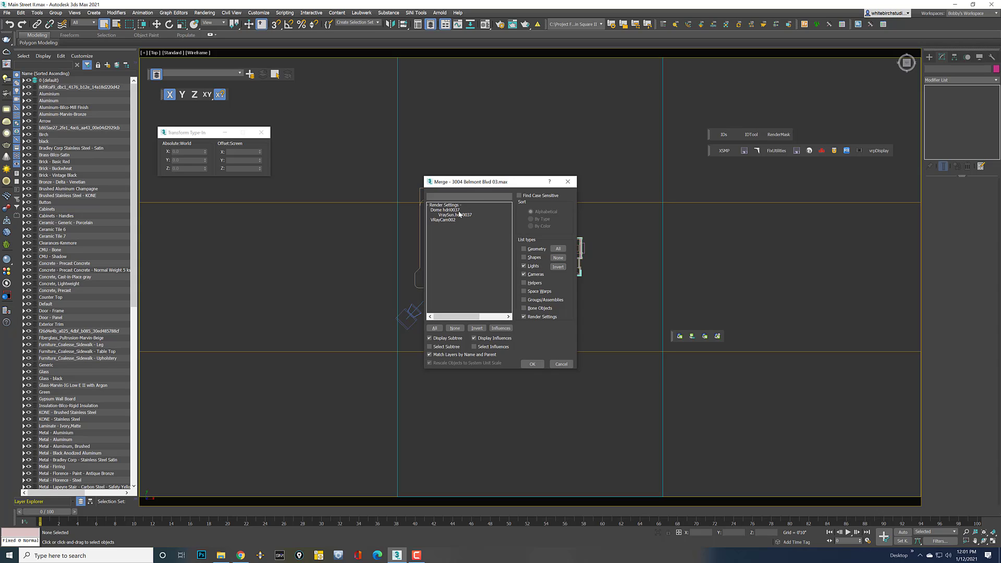
left_click_drag(459, 209, 459, 215)
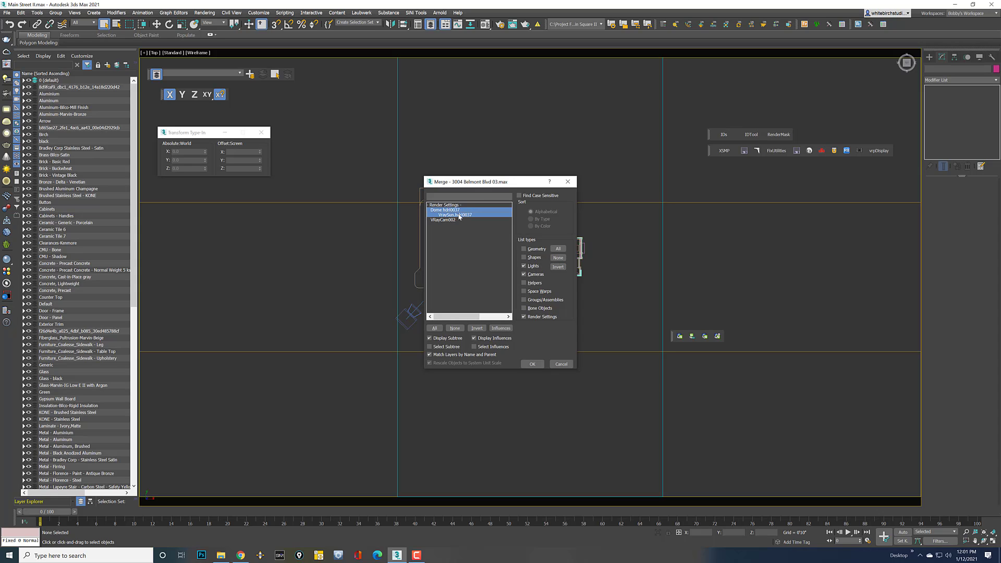
left_click(531, 364)
Rotate the dome light about Z, then view through the VRayCam001 camera
left_click(492, 150)
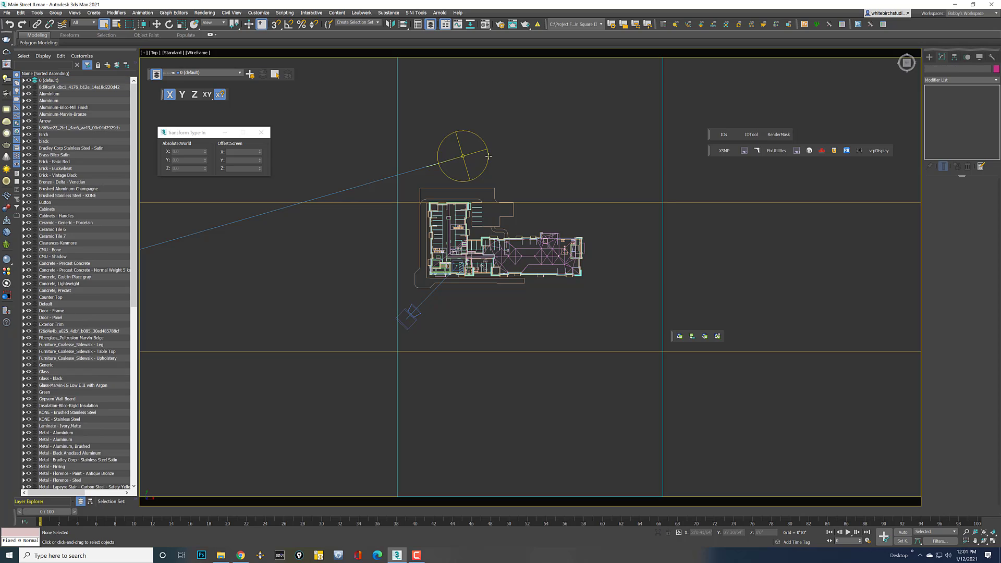
left_click(169, 24)
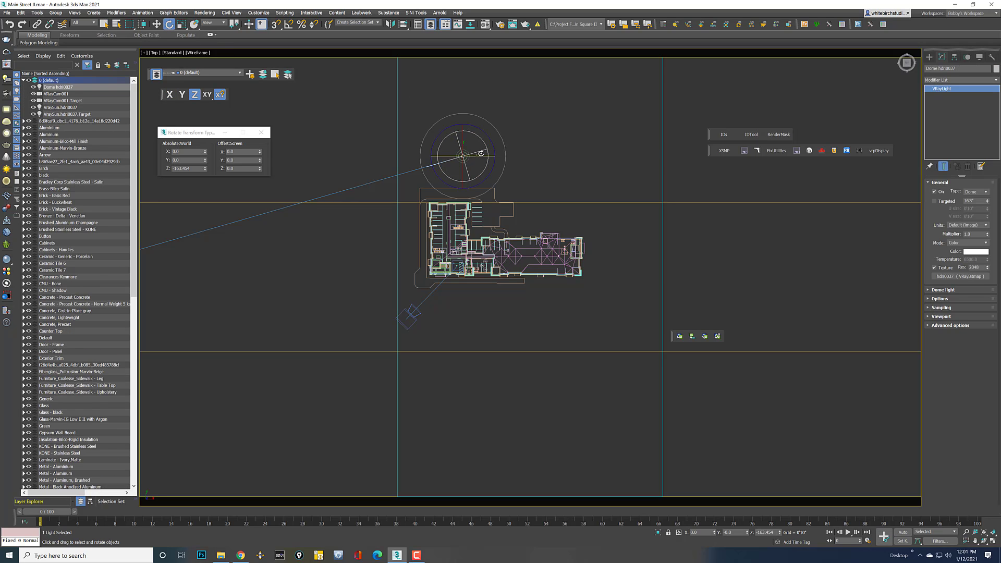
left_click_drag(490, 142, 474, 86)
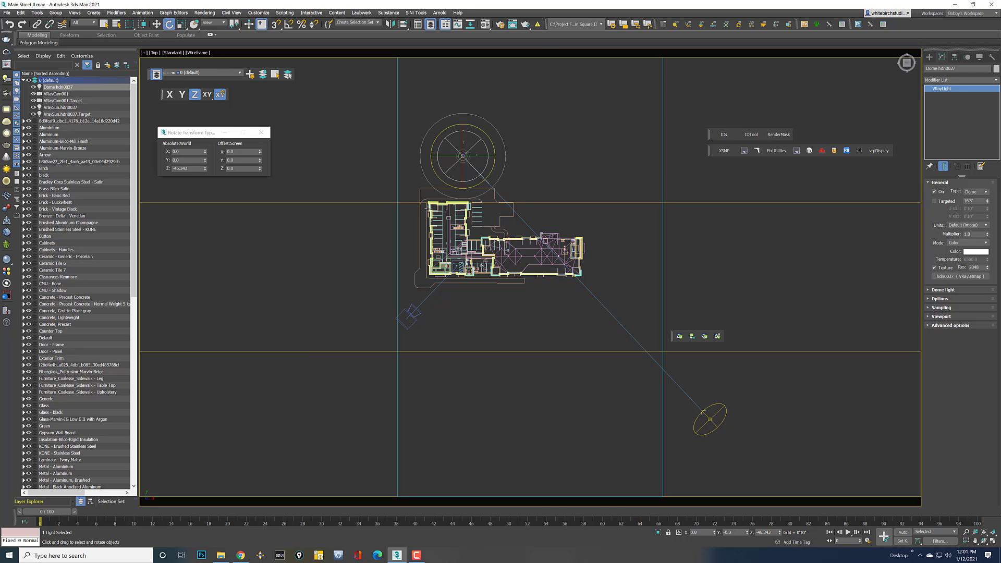
left_click(461, 364)
left_click(414, 323)
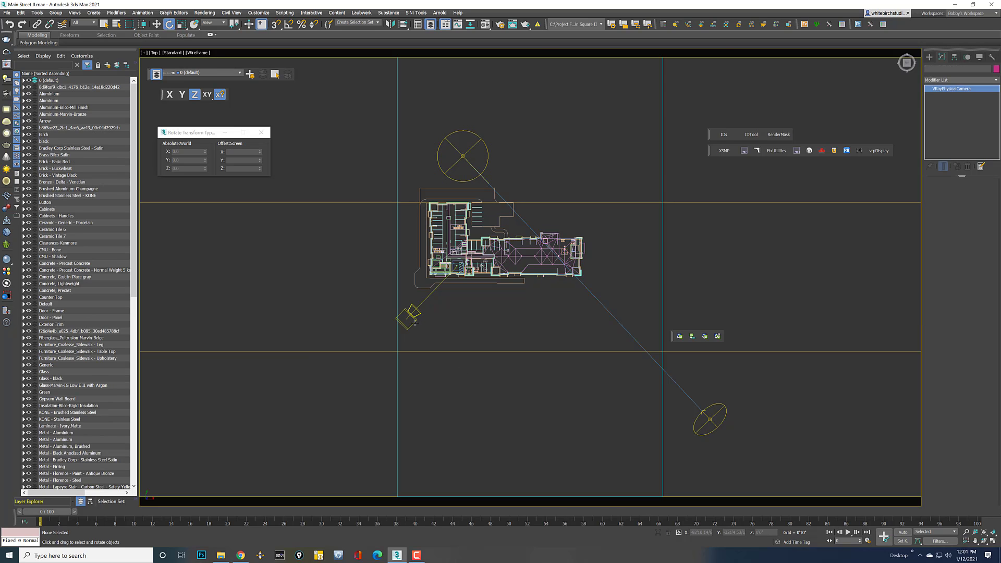
key("c")
left_click(564, 104)
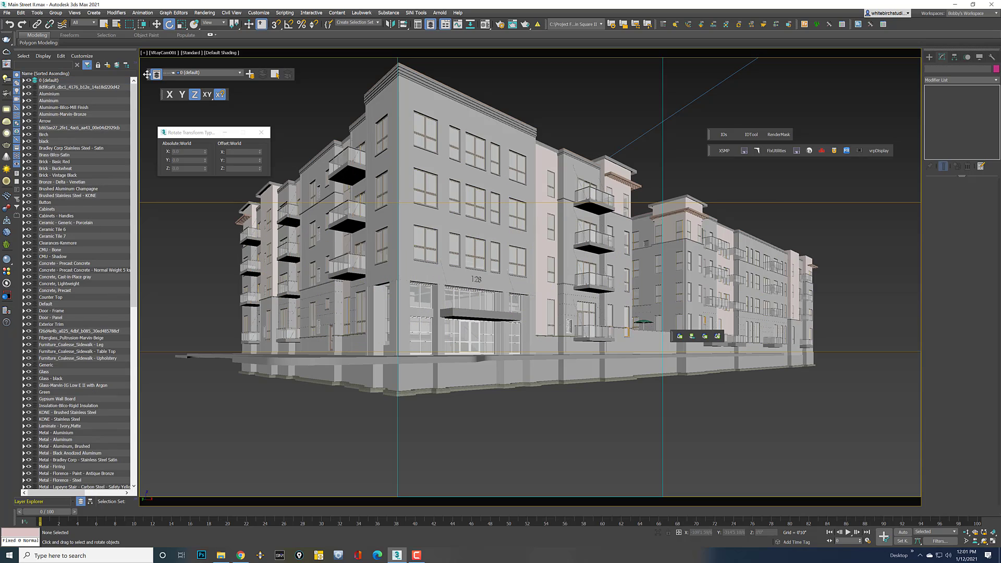
left_click(6, 12)
Save the scene and minimize the Gmail browser window to return to 3ds Max
left_click(23, 68)
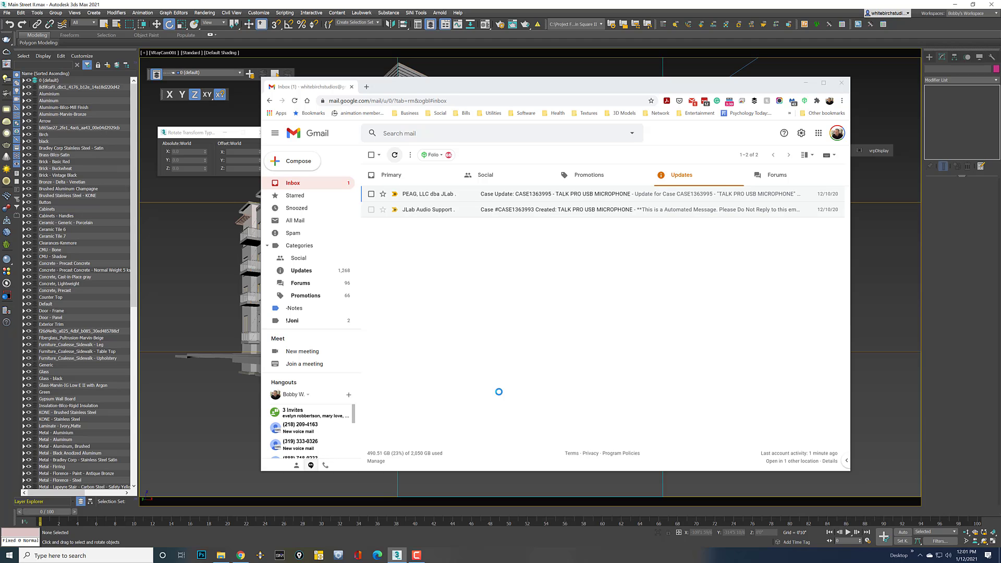
left_click(805, 82)
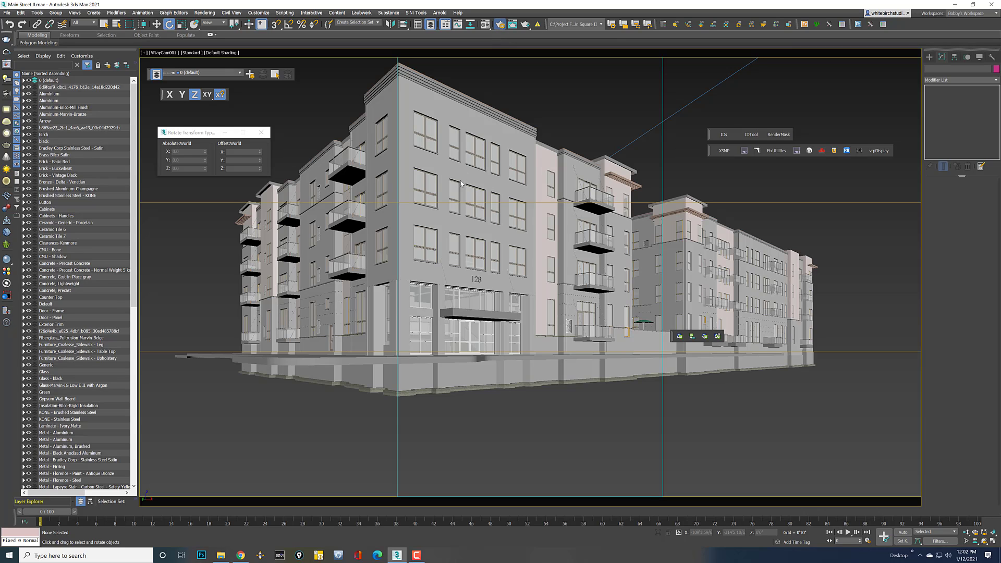
In the V-Ray tab's Global switches, keep V-Ray 5 as renderer and check Override mtl
key("F10")
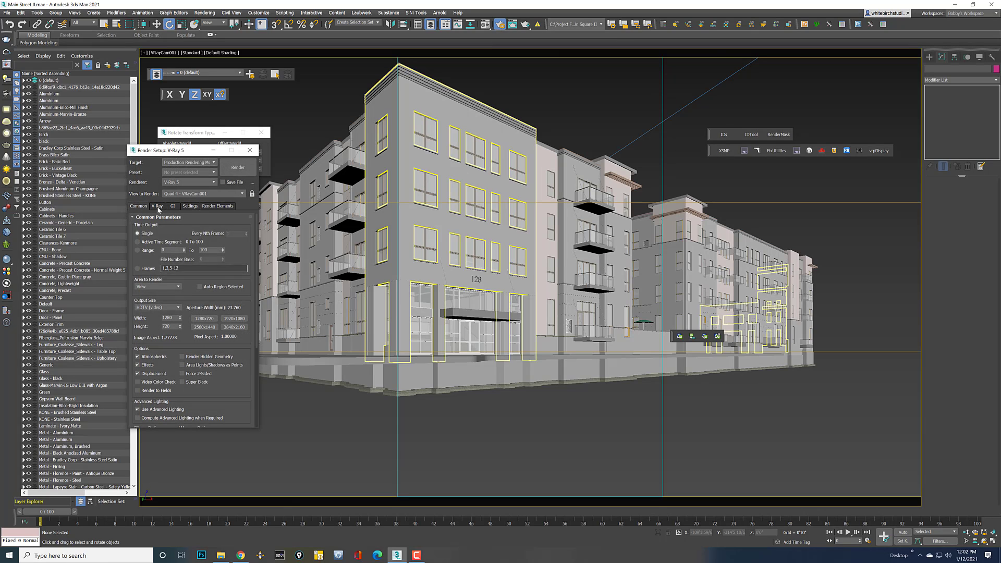
left_click(158, 208)
left_click(166, 226)
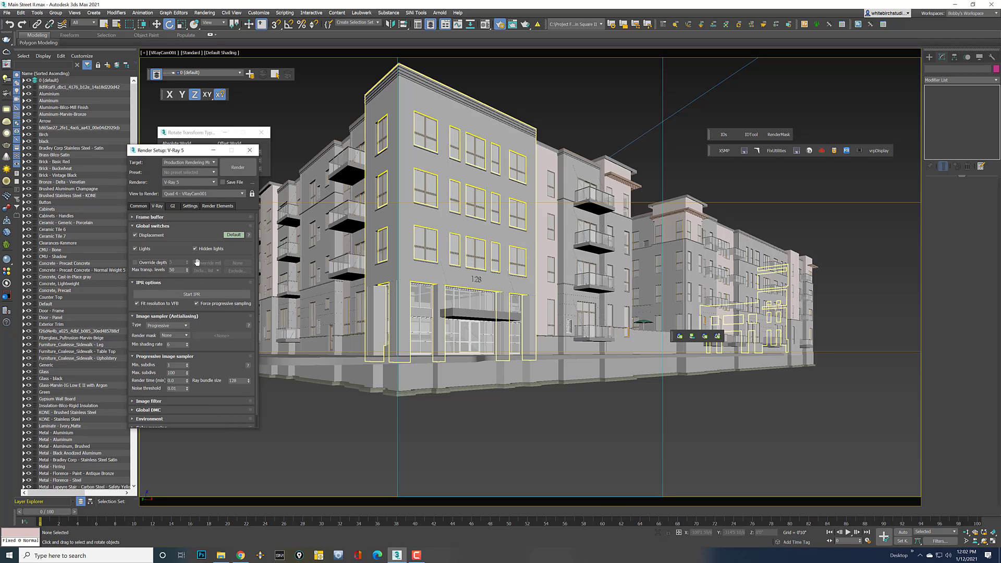
left_click(166, 182)
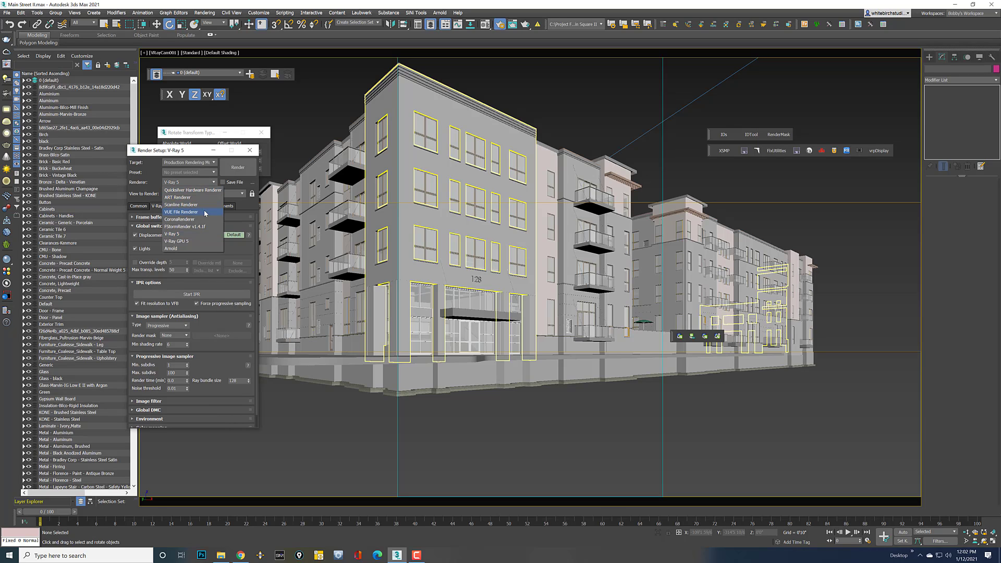
left_click(183, 233)
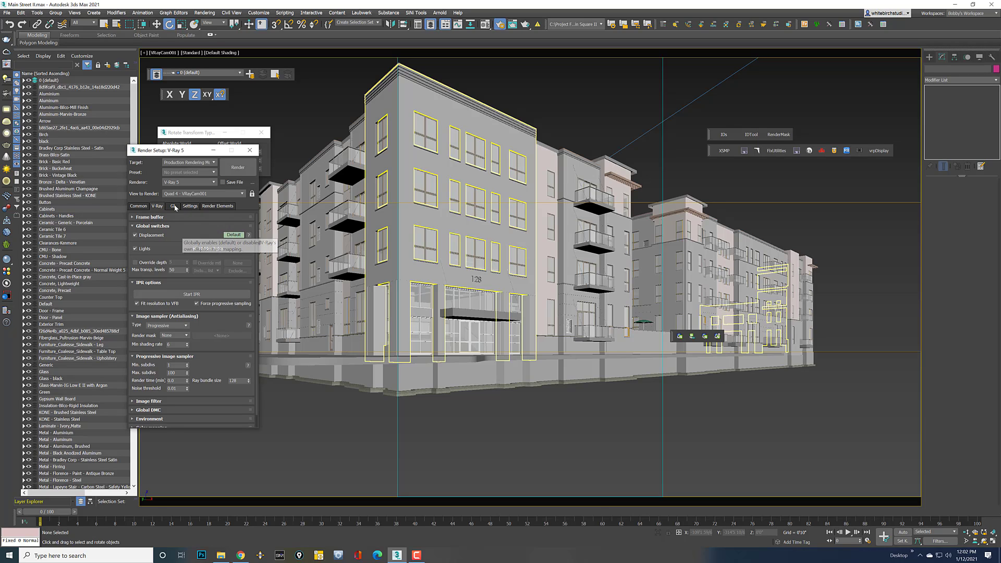
left_click(195, 263)
Set Override mtl to a VRayMtl and instance it into a Material Editor slot
left_click(236, 263)
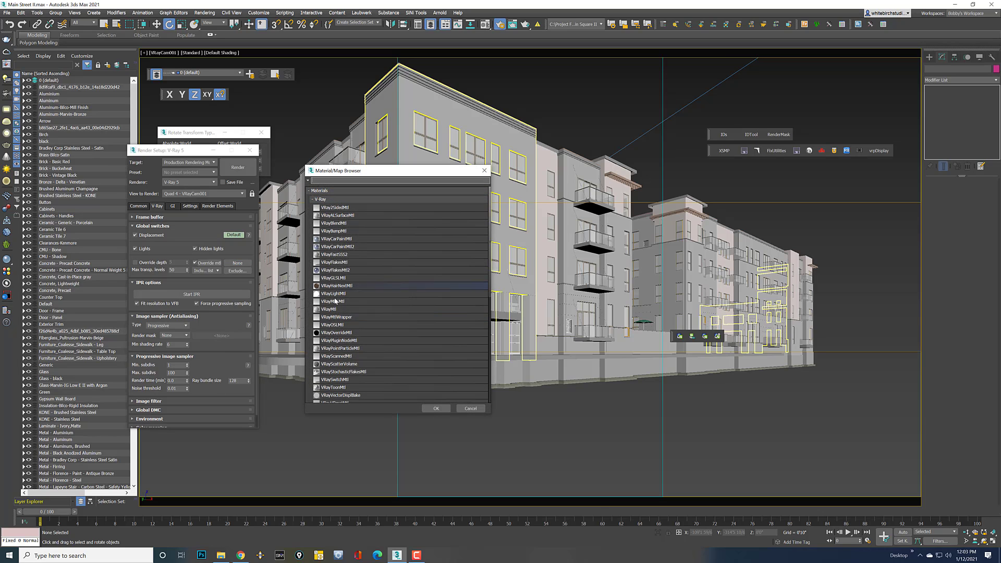
double_click(333, 310)
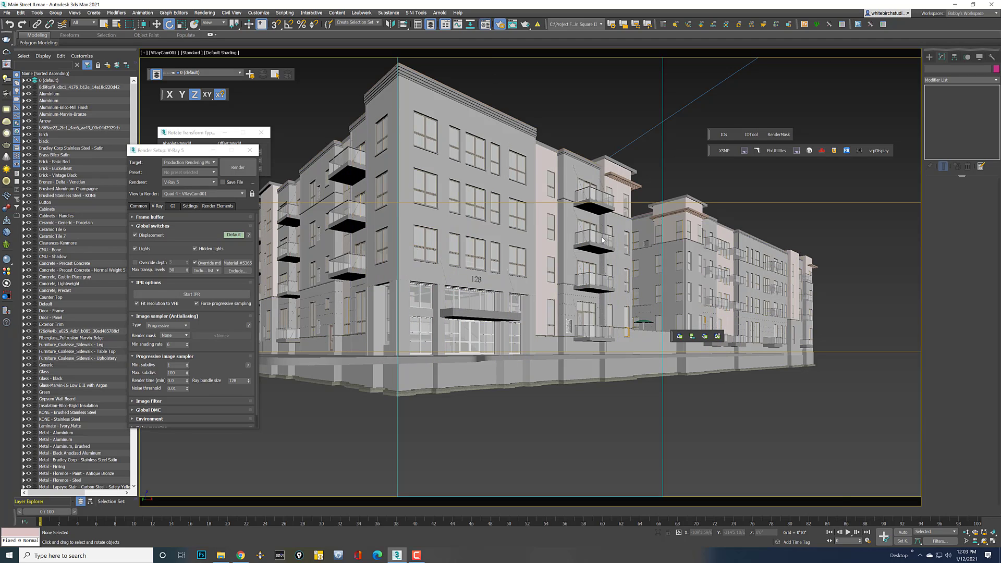
key("m")
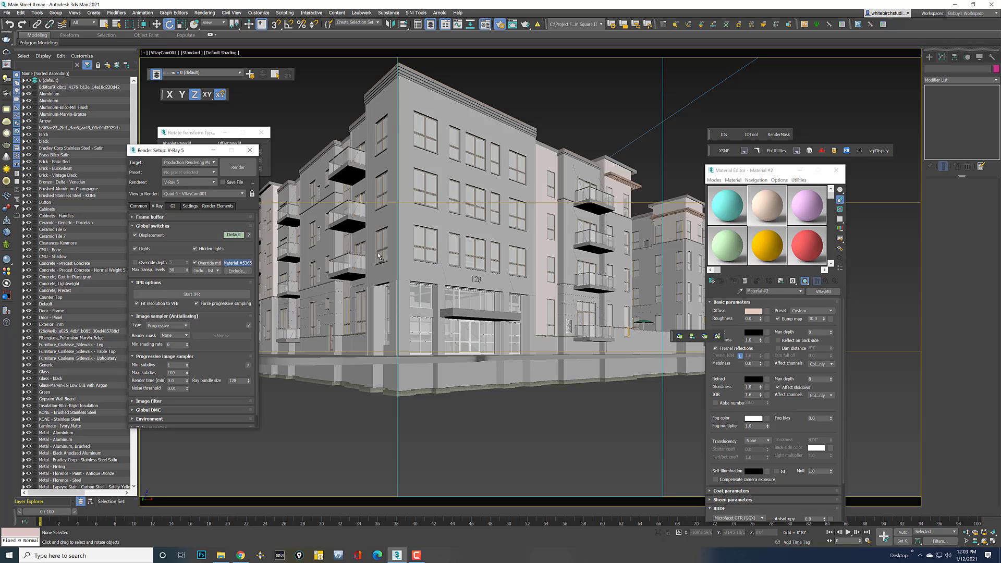
left_click_drag(378, 253, 732, 212)
left_click(760, 371)
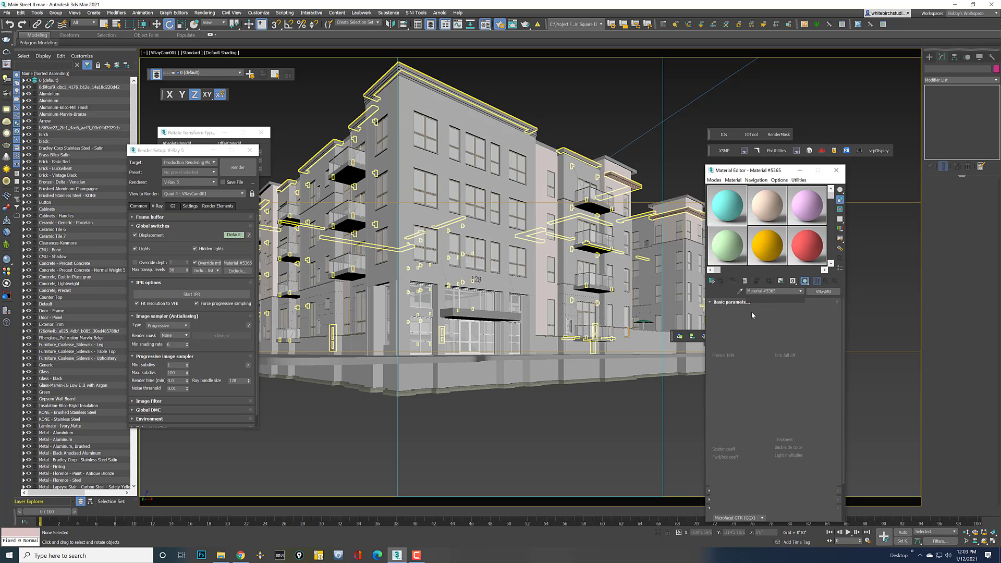
Add a VRayDirt map to Diffuse with the grey pasted into Unoccluded color, then close the editor
left_click_drag(752, 311, 765, 313)
left_click(765, 311)
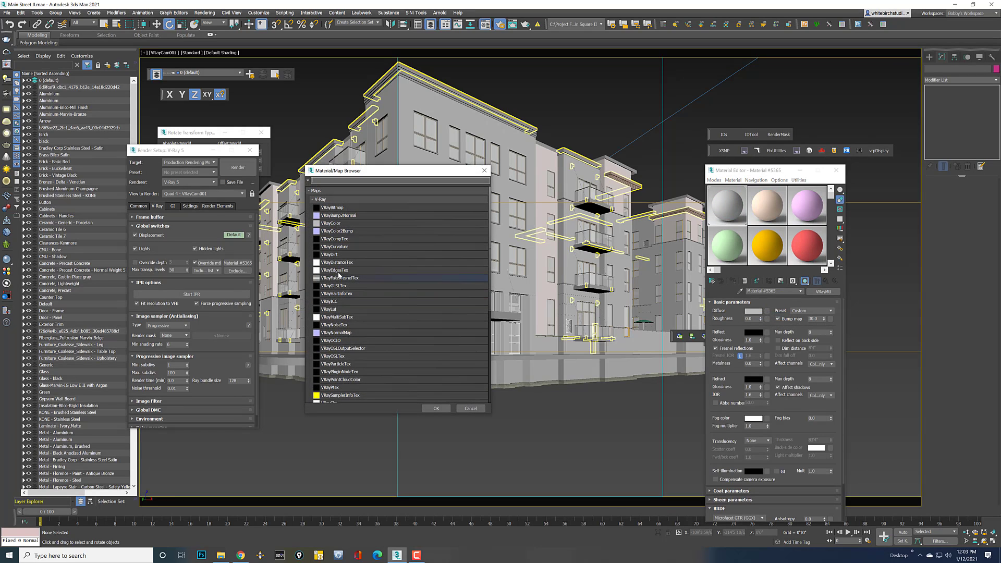
double_click(336, 255)
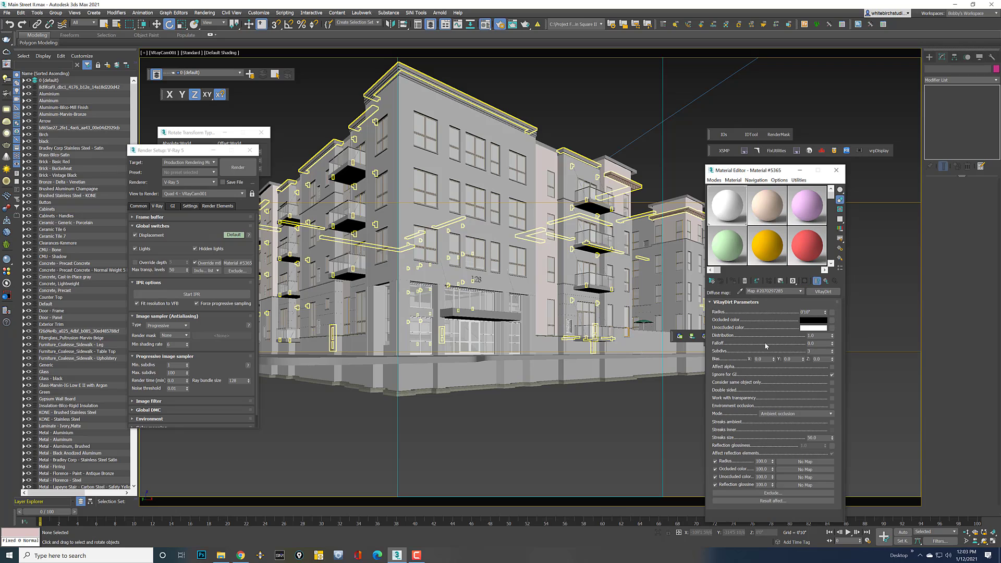
right_click(809, 327)
left_click(817, 340)
left_click_drag(814, 312, 781, 311)
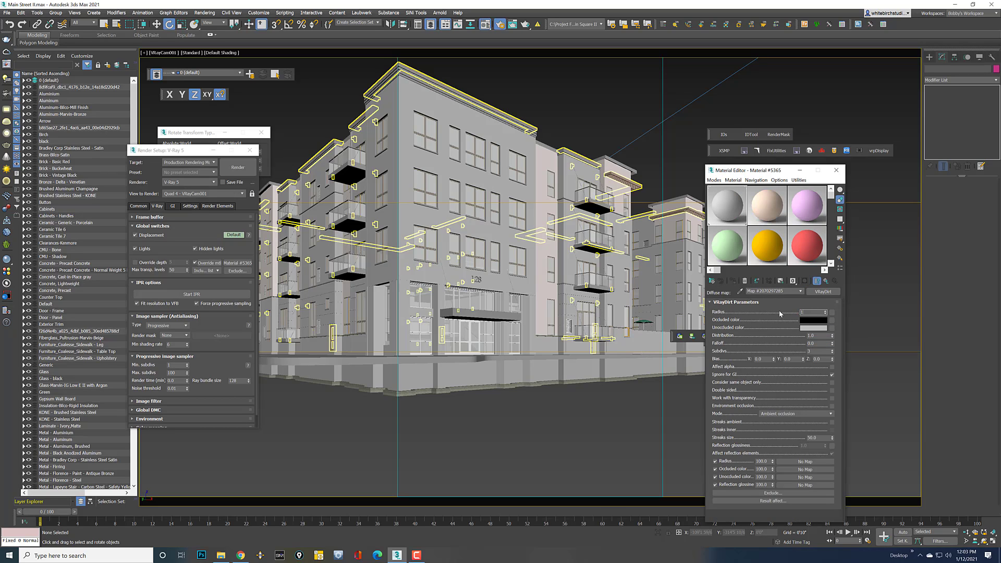
left_click(836, 170)
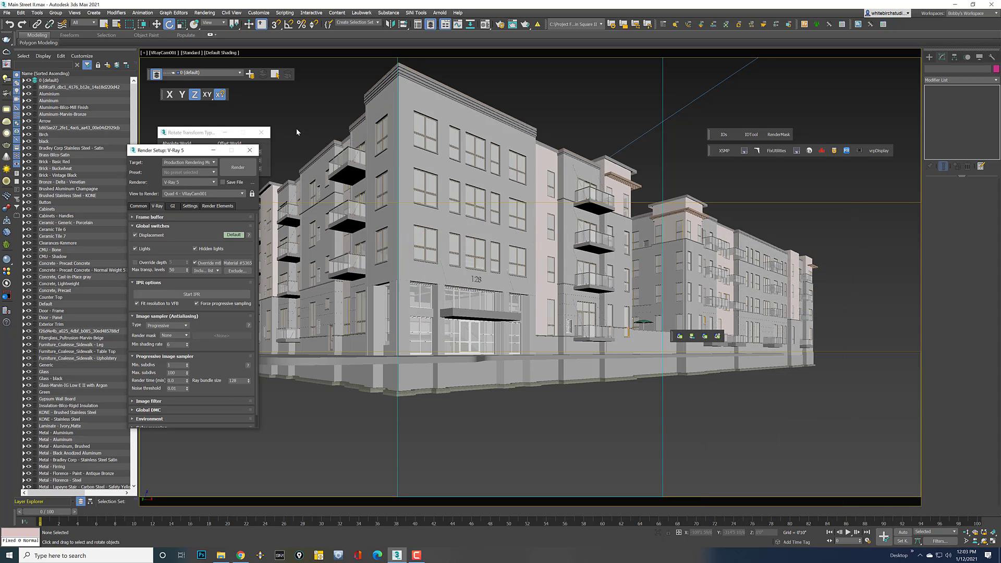
Close Render Setup, switch to a wireframe Top view, and bring up the geometry creation panel
left_click(250, 150)
key("f")
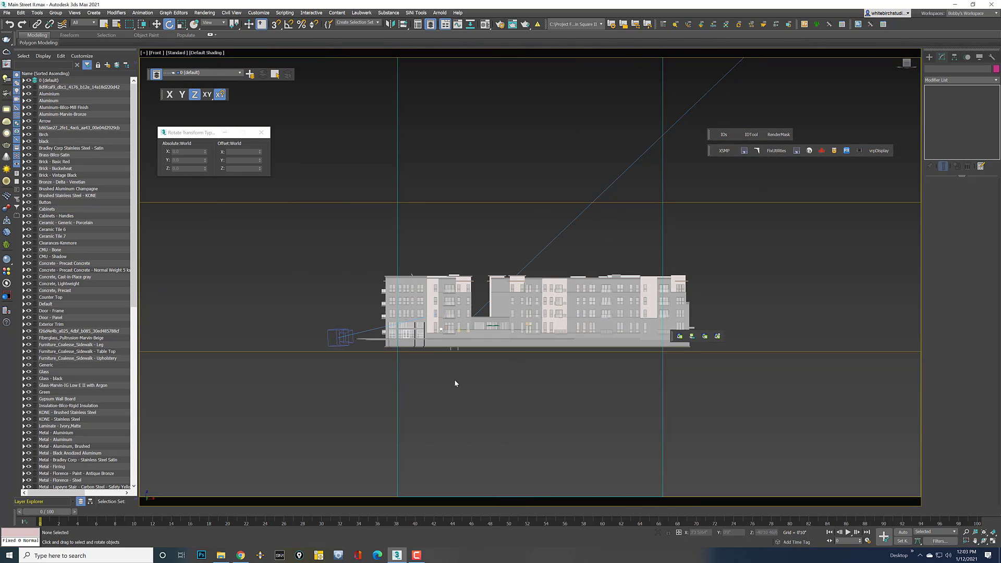
key("t")
left_click(930, 57)
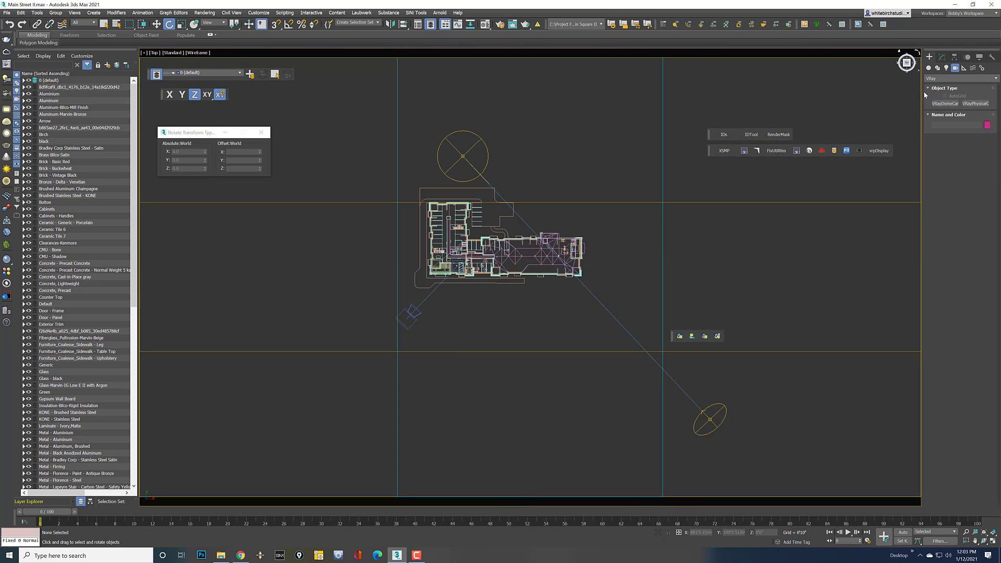
left_click(933, 78)
left_click(933, 101)
left_click(928, 68)
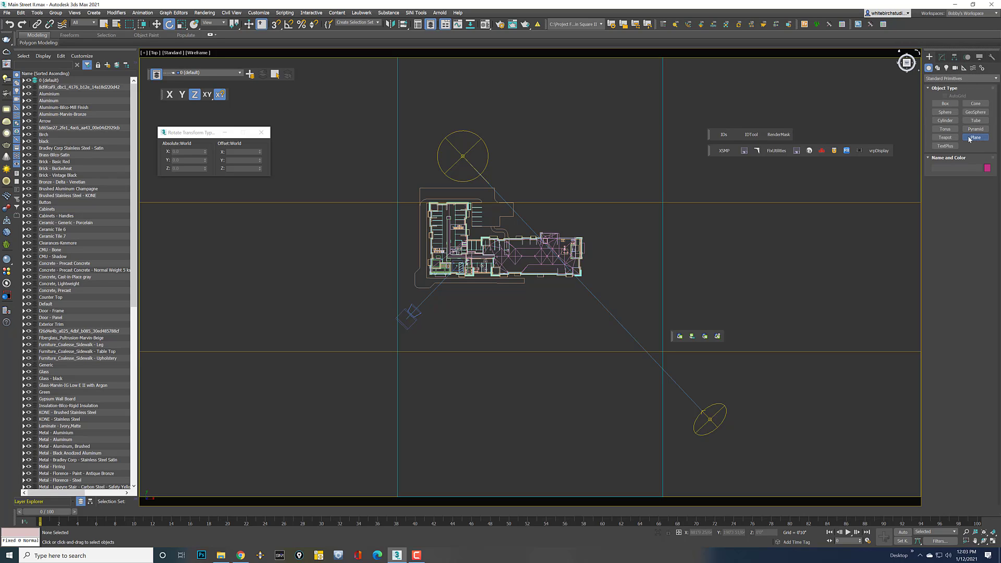
left_click(970, 137)
Create a VRayPlane from the VRay geometry category and zero its X and Y position
left_click(938, 78)
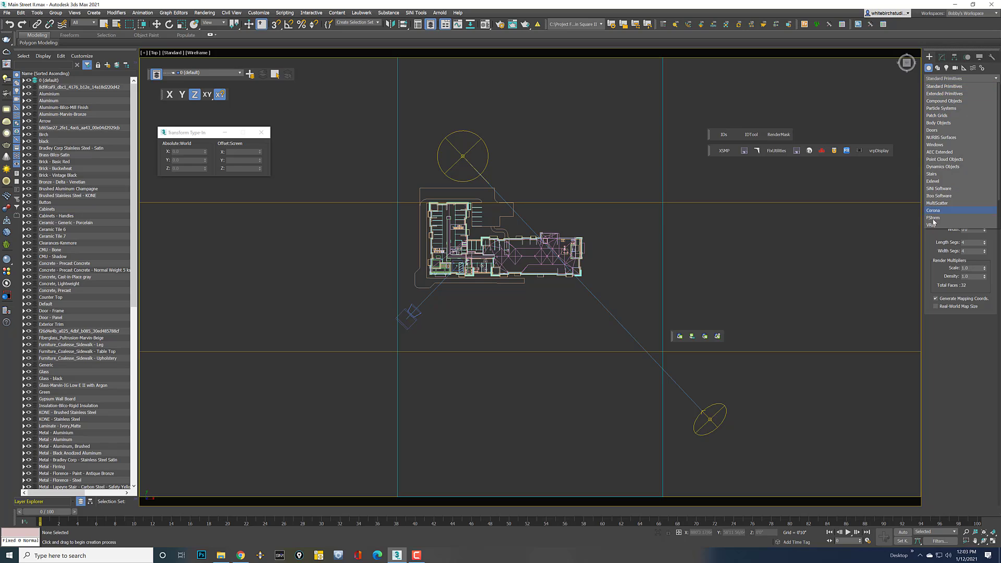
left_click(932, 224)
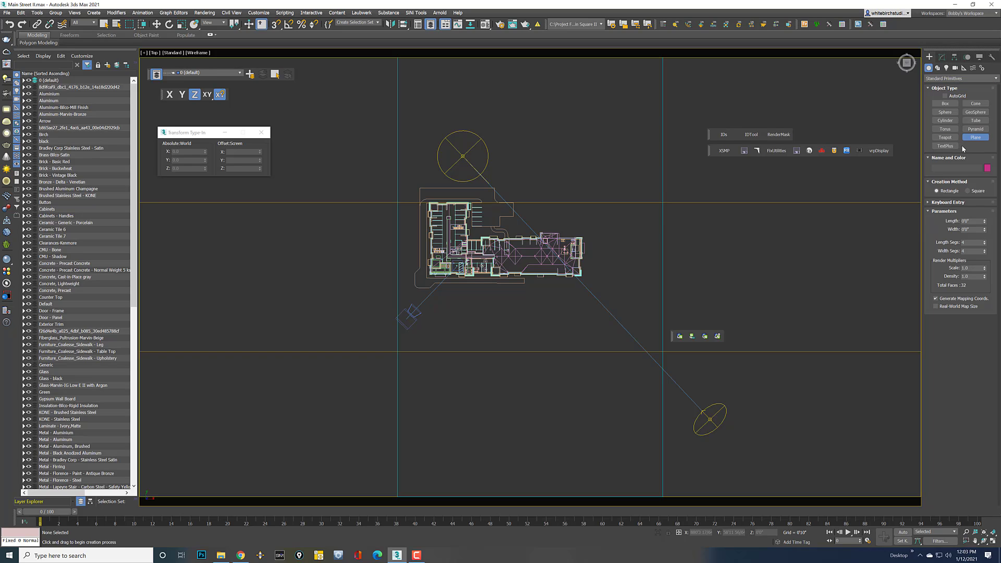
left_click(946, 80)
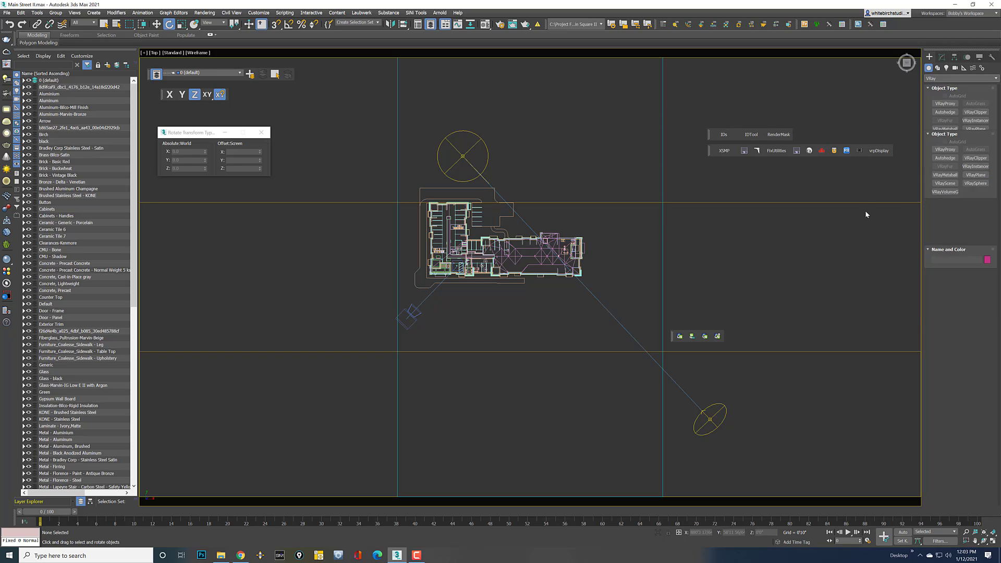
left_click(933, 225)
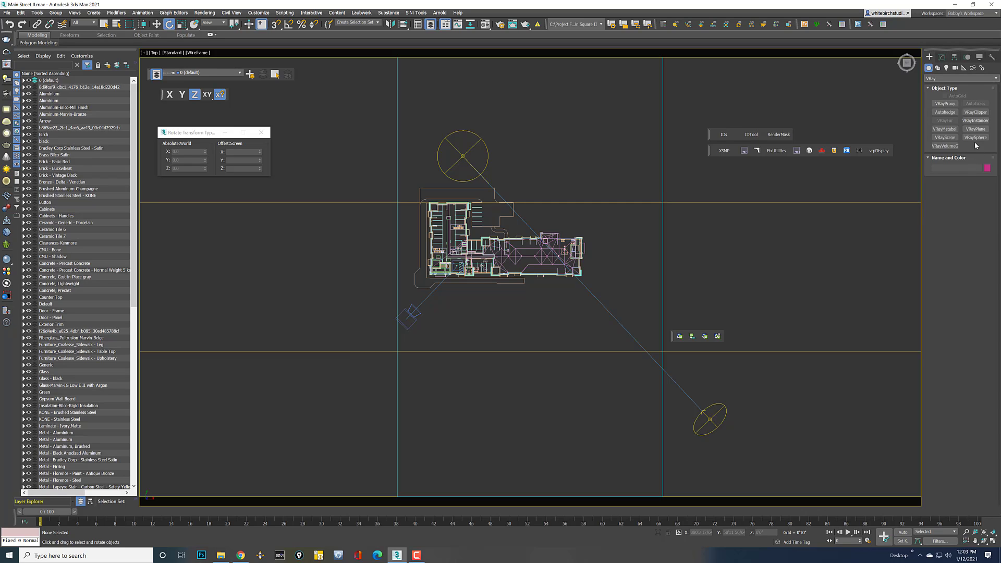
left_click(975, 129)
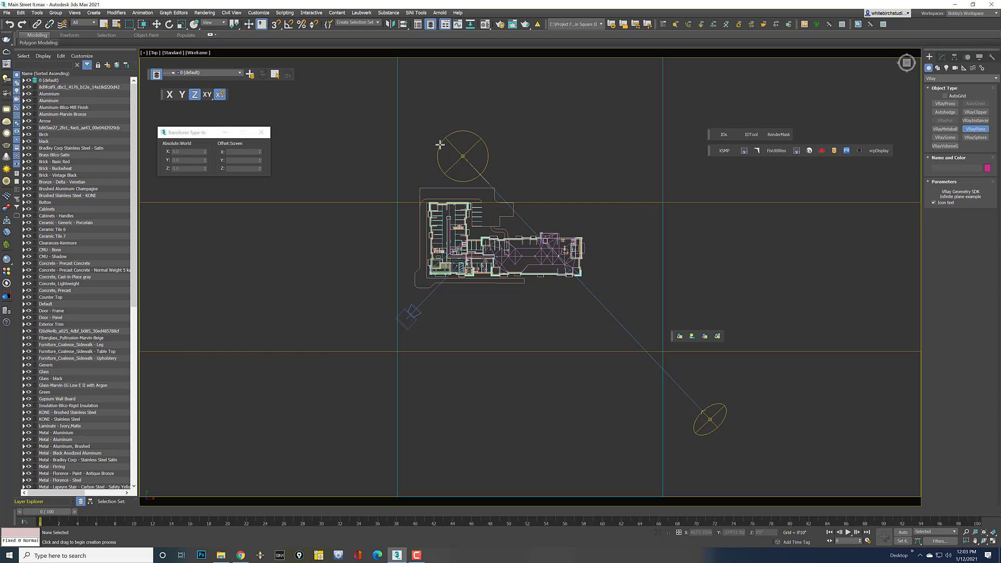
left_click(156, 24)
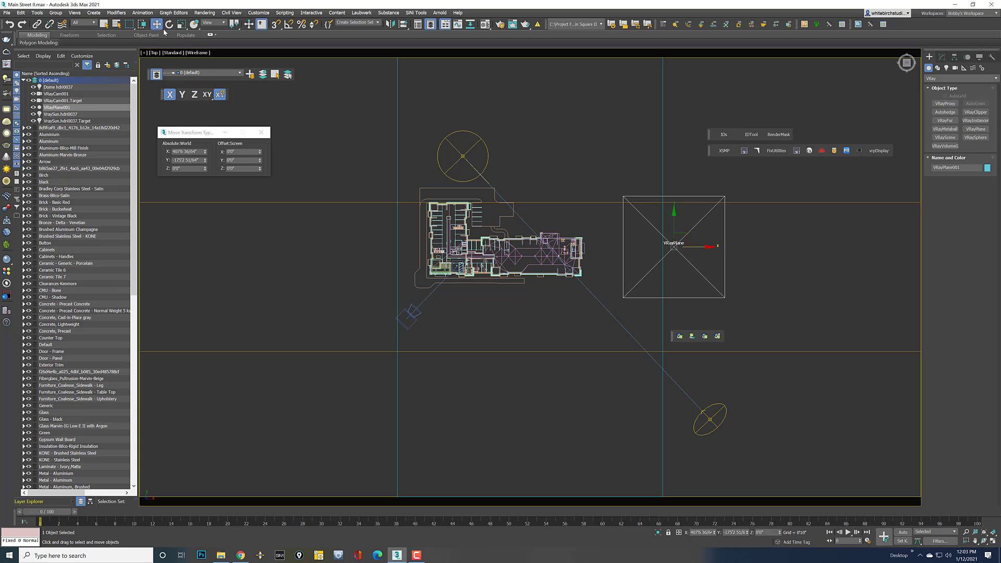
right_click(205, 153)
right_click(205, 161)
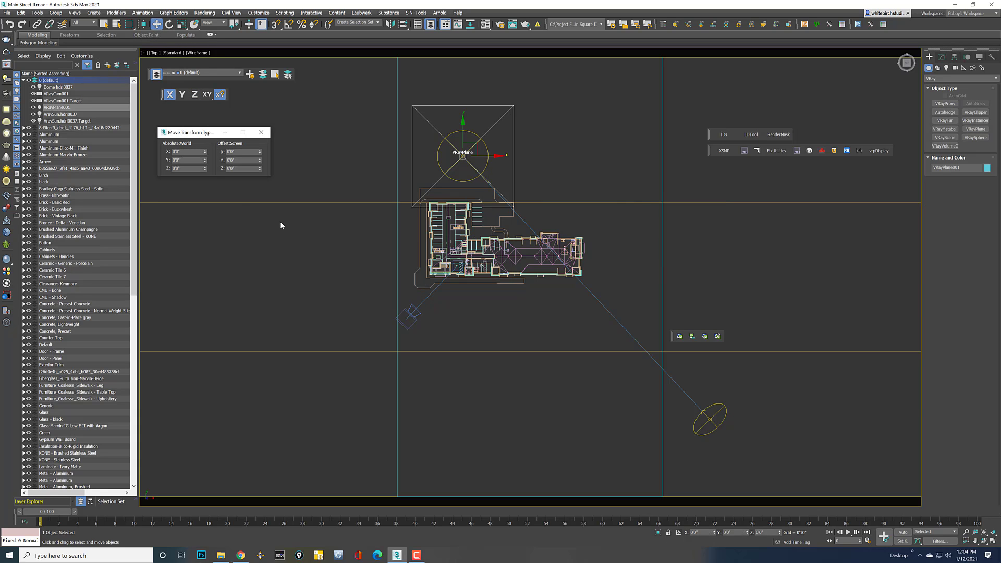
Lower the VRayPlane just beneath the building base in Front view, then return to the camera view
key("f")
scroll(491, 345, "up", 4)
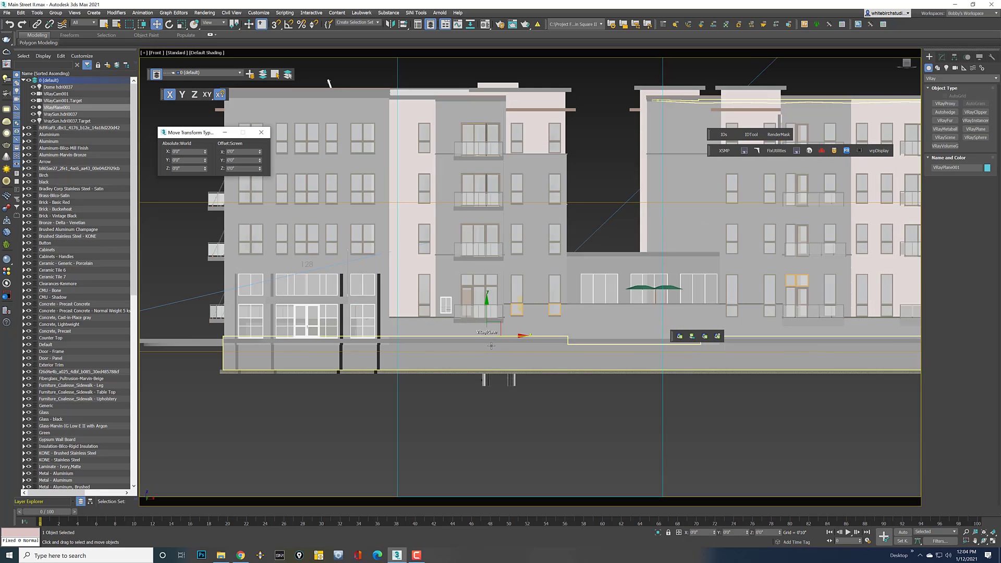
mouse_move(477, 422)
middle_mouse_down()
mouse_move(502, 403)
mouse_move(563, 401)
mouse_move(582, 402)
mouse_move(585, 425)
middle_mouse_up()
key("F3")
key("F3")
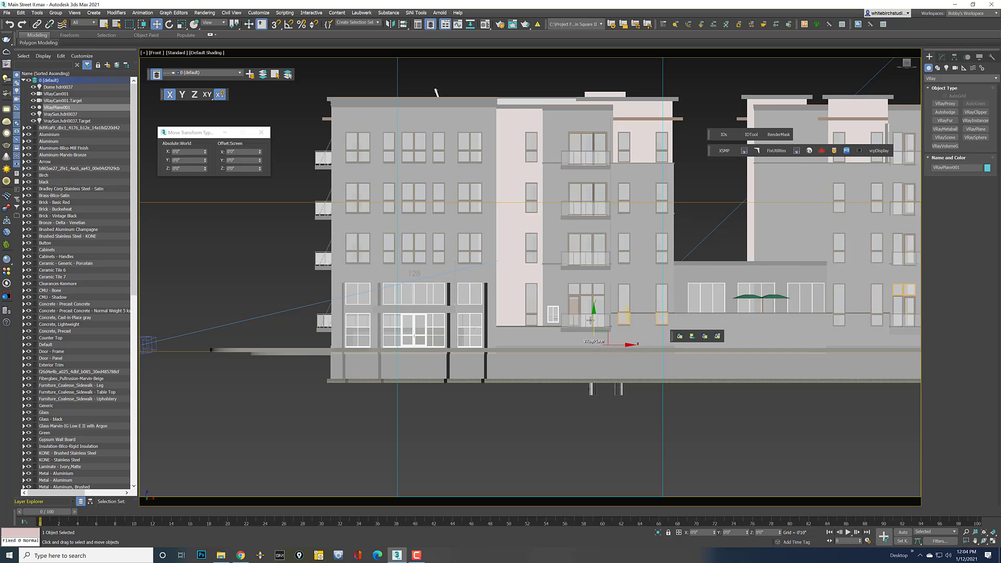
left_click_drag(591, 319, 592, 326)
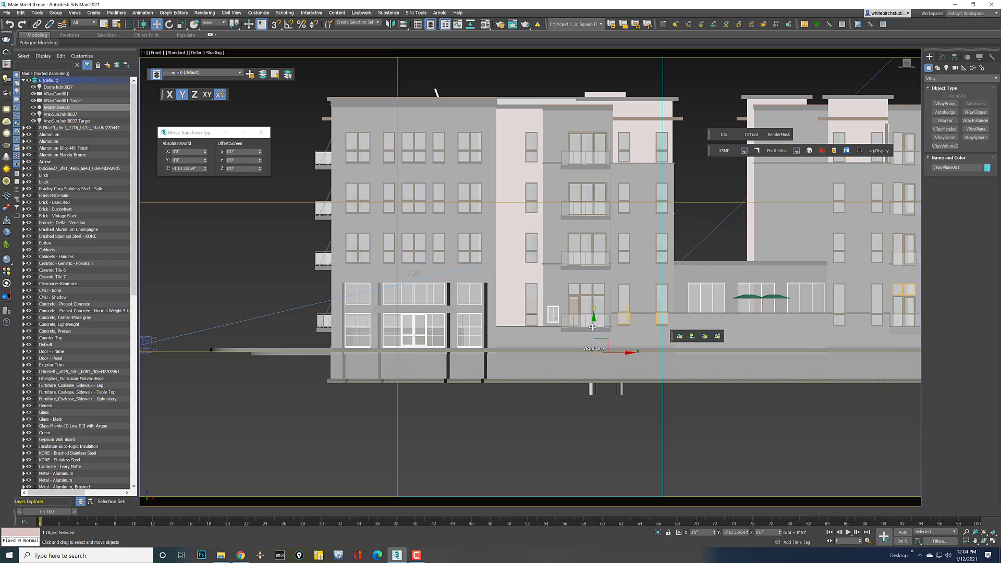
key("c")
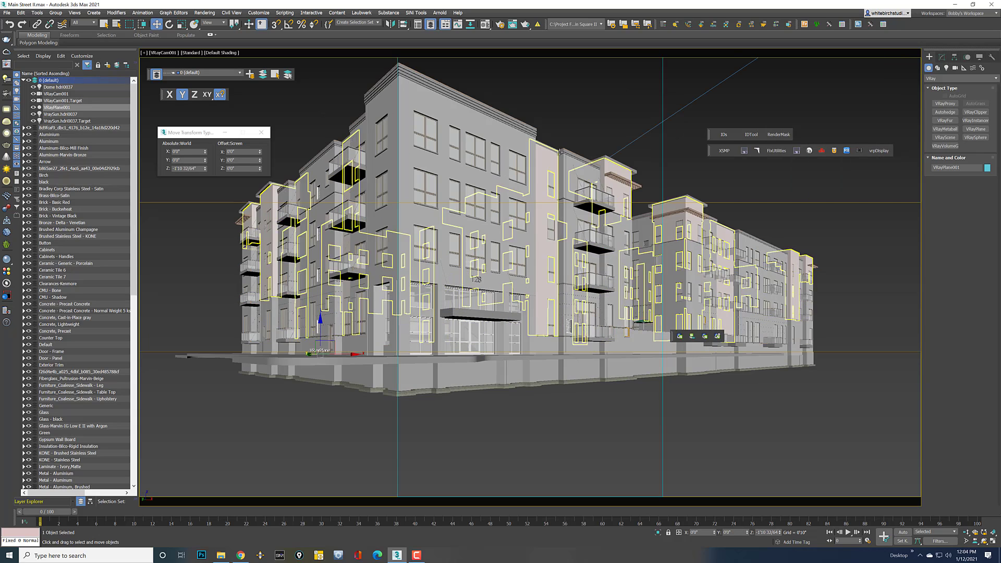
left_click(566, 114)
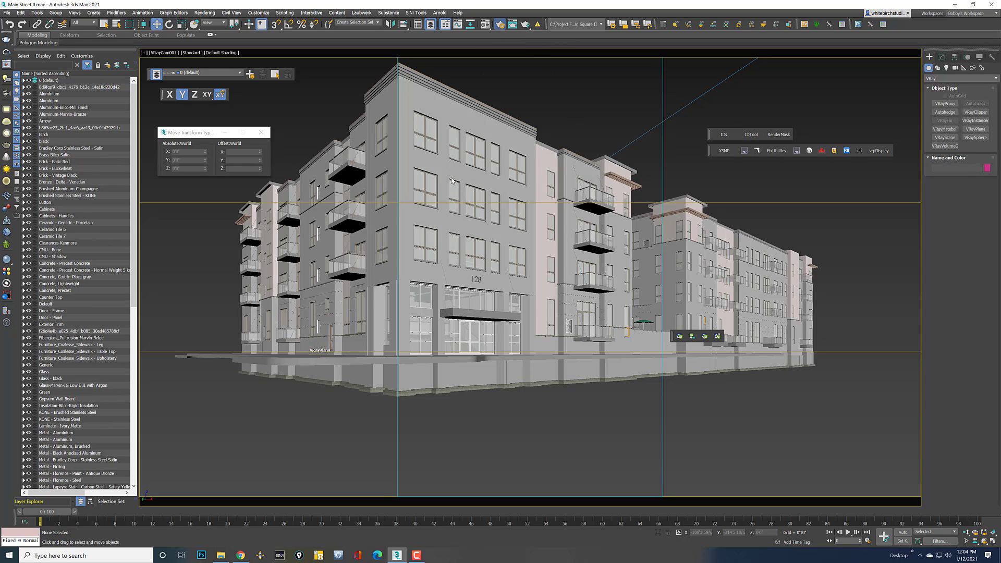
Set the Color mapping Burn value to 0.4
key("F10")
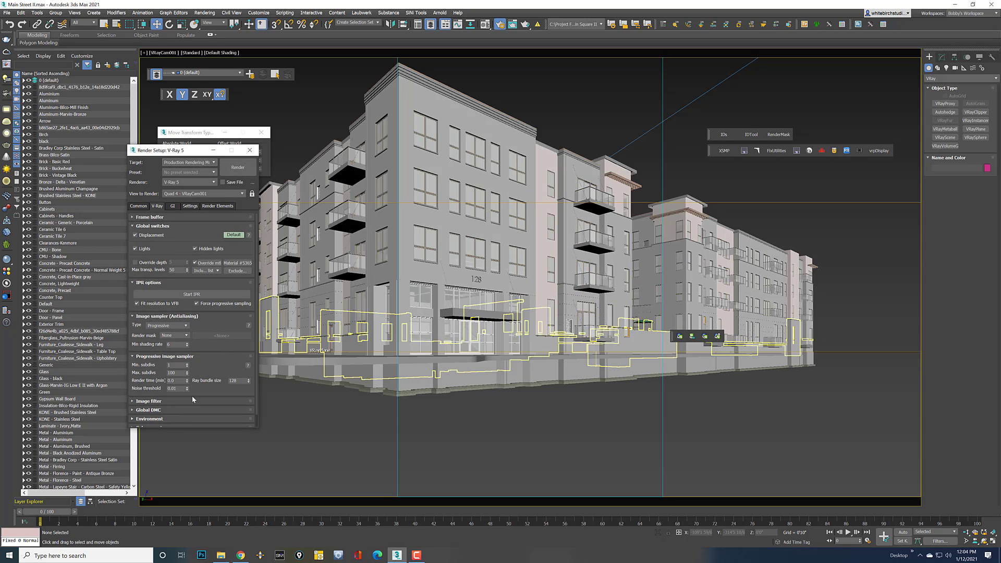
scroll(175, 402, "down", 1)
left_click(168, 413)
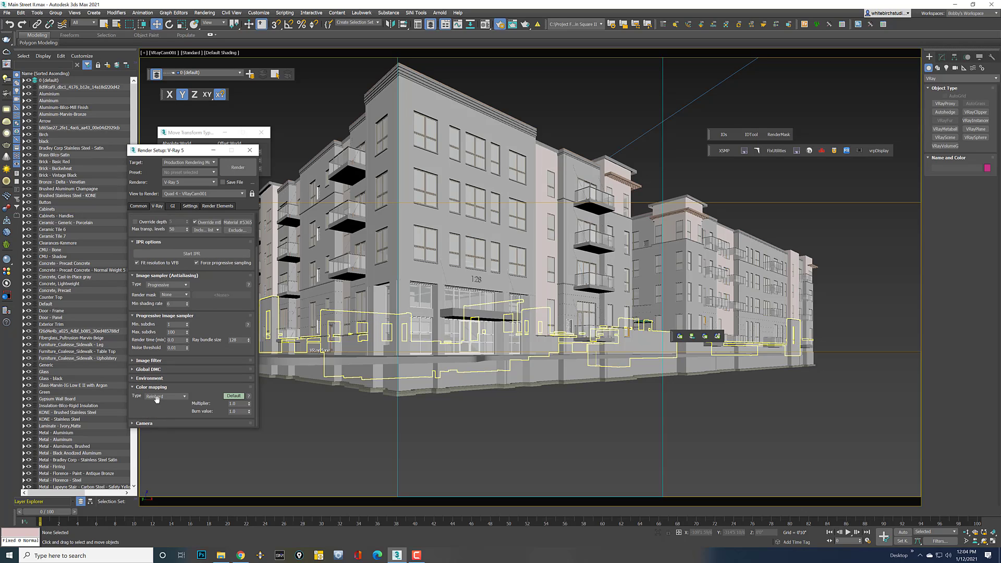
double_click(239, 412)
left_click(242, 404)
Add a VRayDenoiser render element
left_click(210, 207)
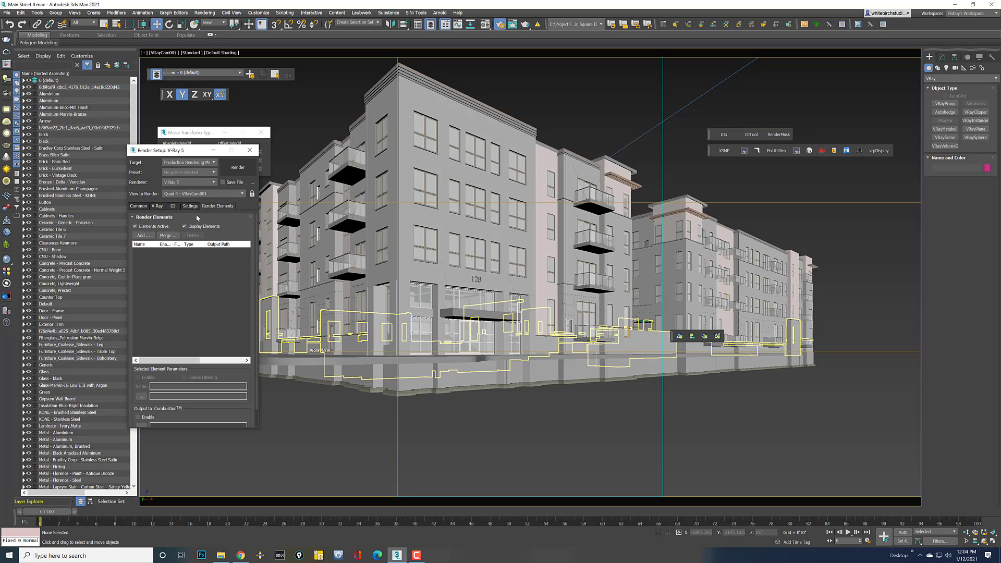
left_click(141, 235)
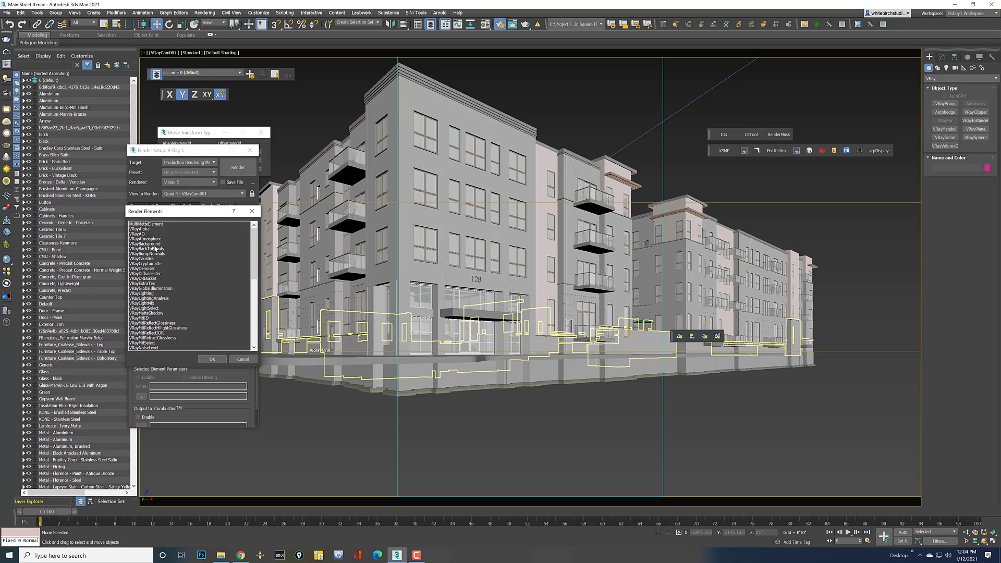
double_click(157, 269)
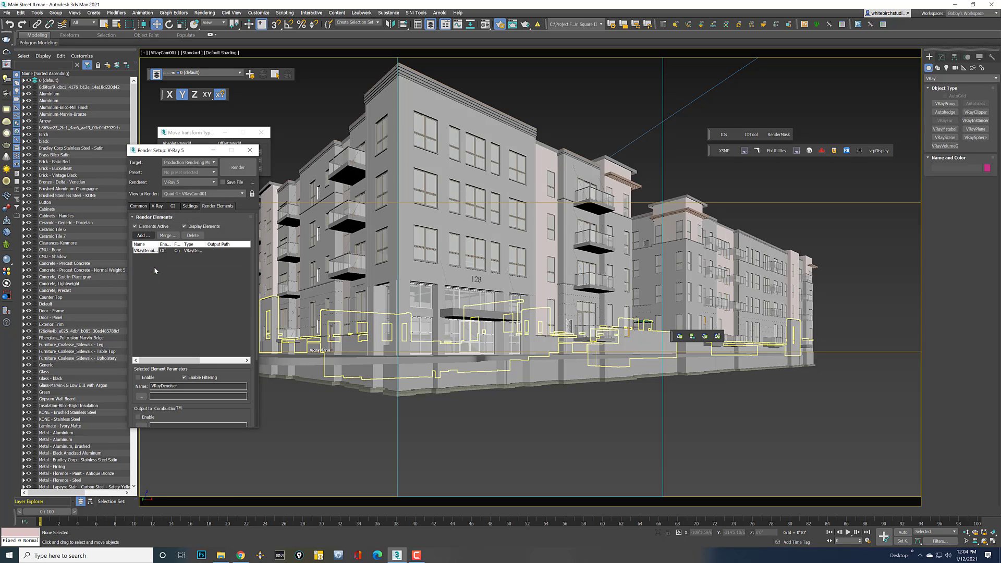
Render the camera view to the V-Ray Frame Buffer, then launch the screen annotation tool
left_click(238, 167)
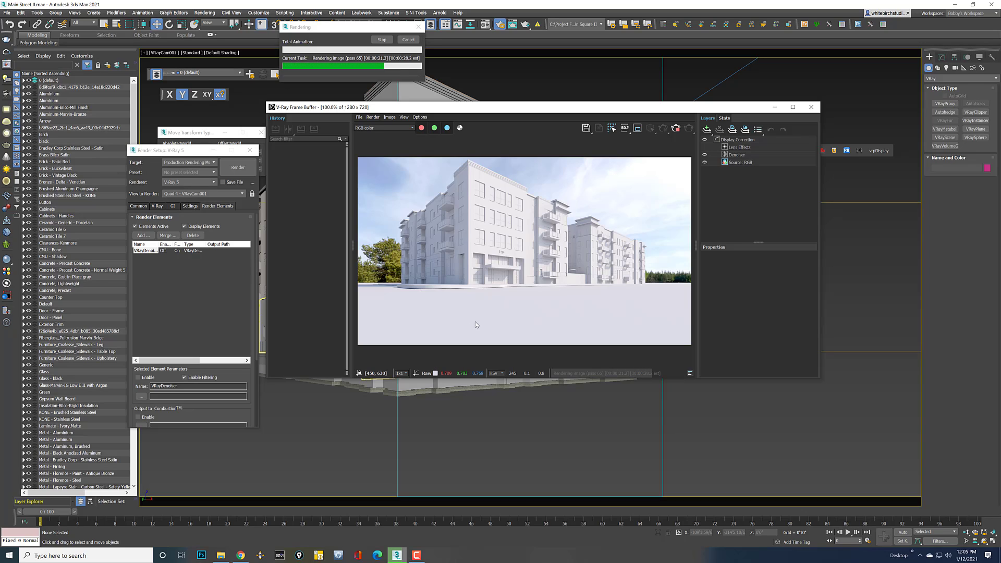
left_click(410, 42)
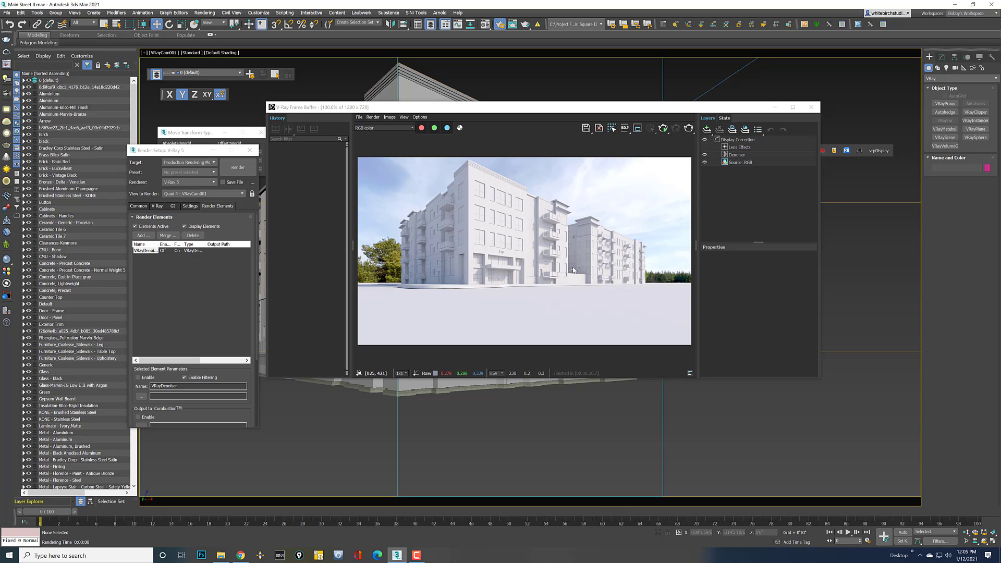
left_click(300, 555)
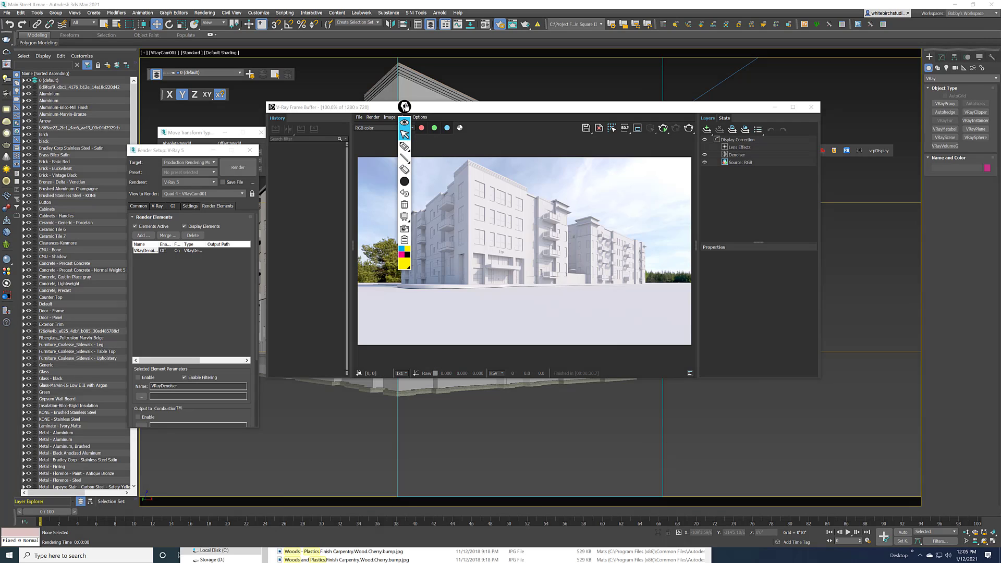
Draw a yellow highlighter stroke across the render and add yellow dots, one beside the right building
left_click_drag(404, 121, 305, 159)
left_click(308, 183)
mouse_move(459, 206)
left_mouse_down()
mouse_move(419, 239)
mouse_move(650, 309)
left_mouse_up()
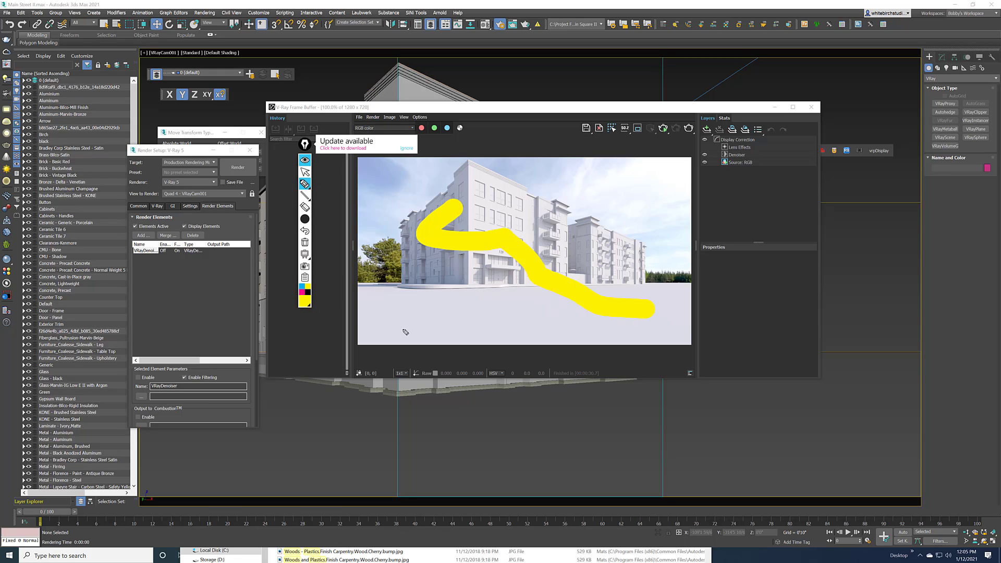
left_click(305, 195)
left_click(395, 198)
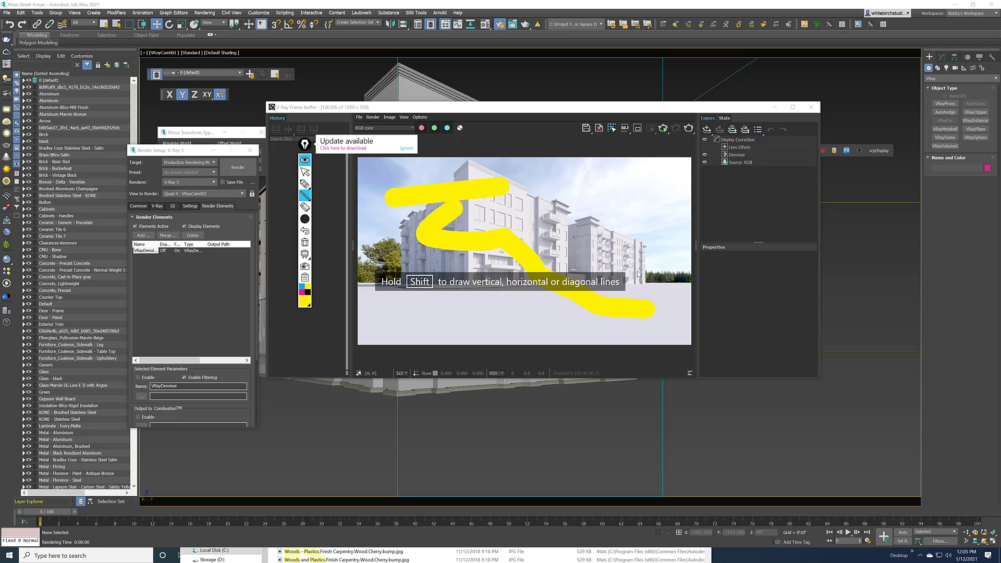
left_click(646, 244)
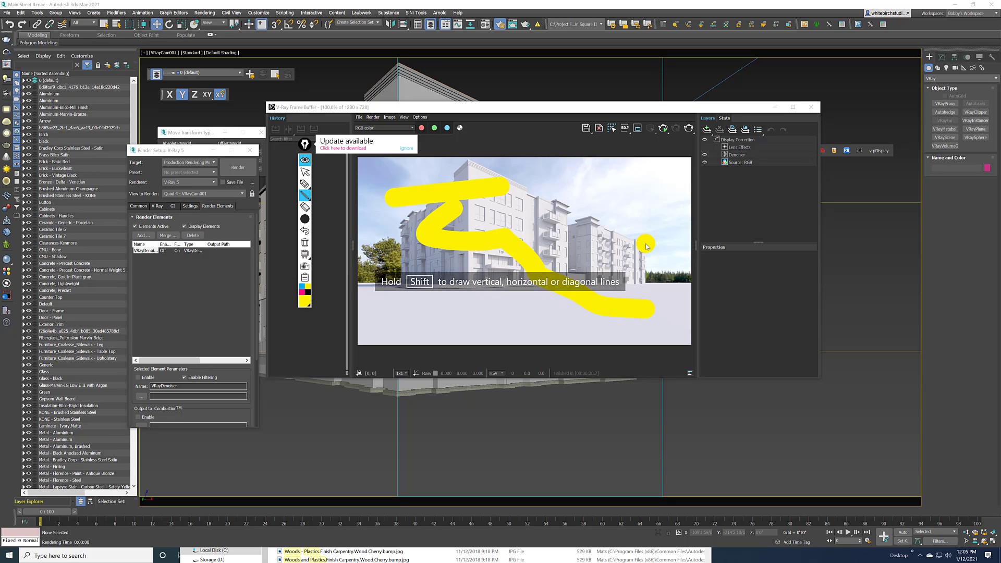